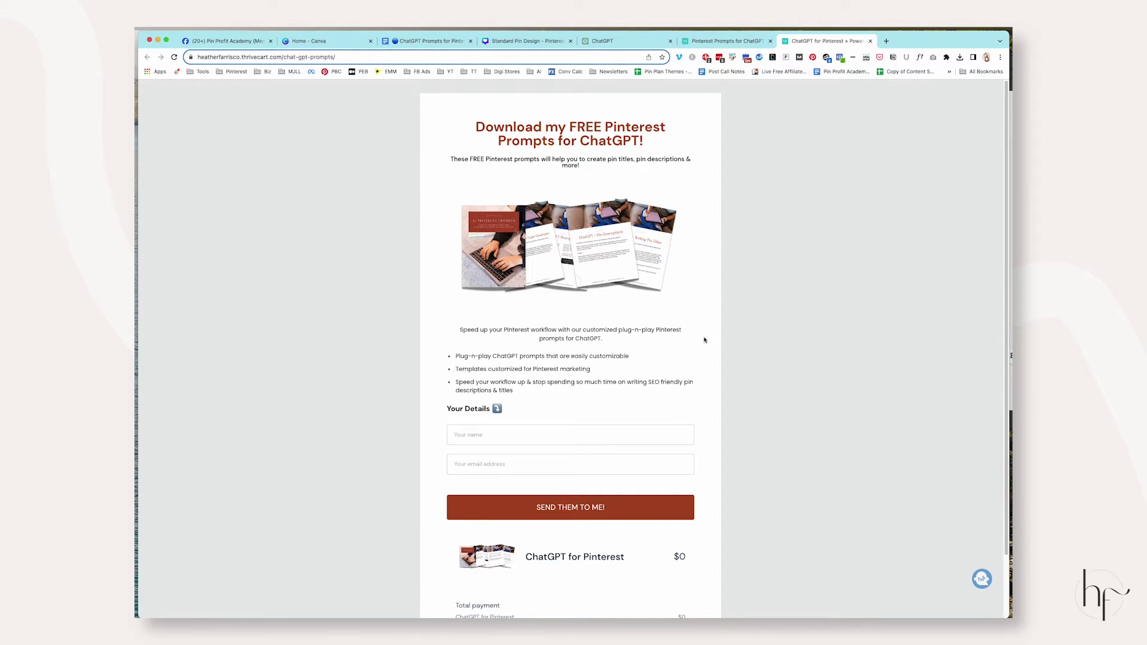
Open the ChatGPT Prompts for Pinterest document and review the Option 1 prompt under Pinterest Pin Titles.
left_click(724, 40)
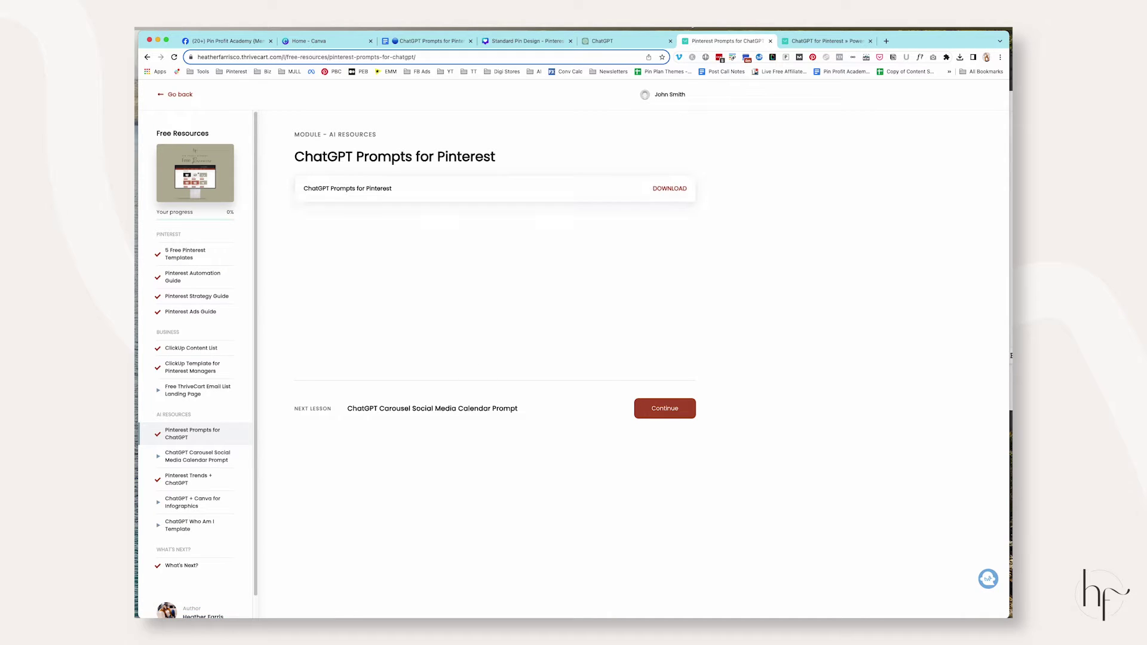
left_click(435, 42)
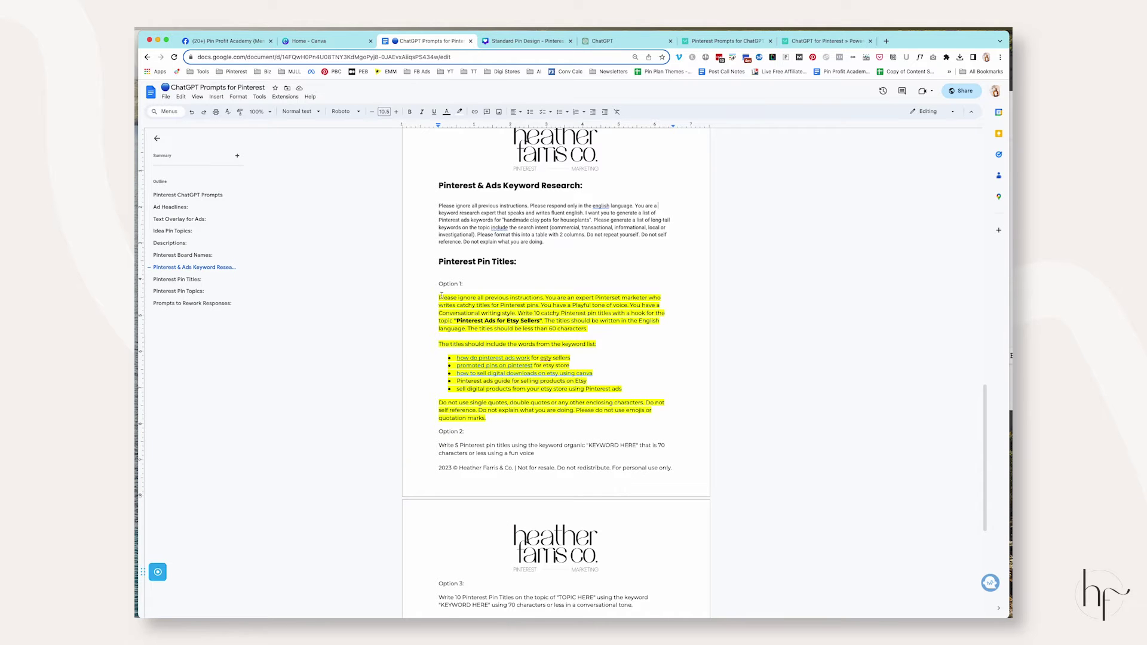
left_click_drag(434, 295, 582, 414)
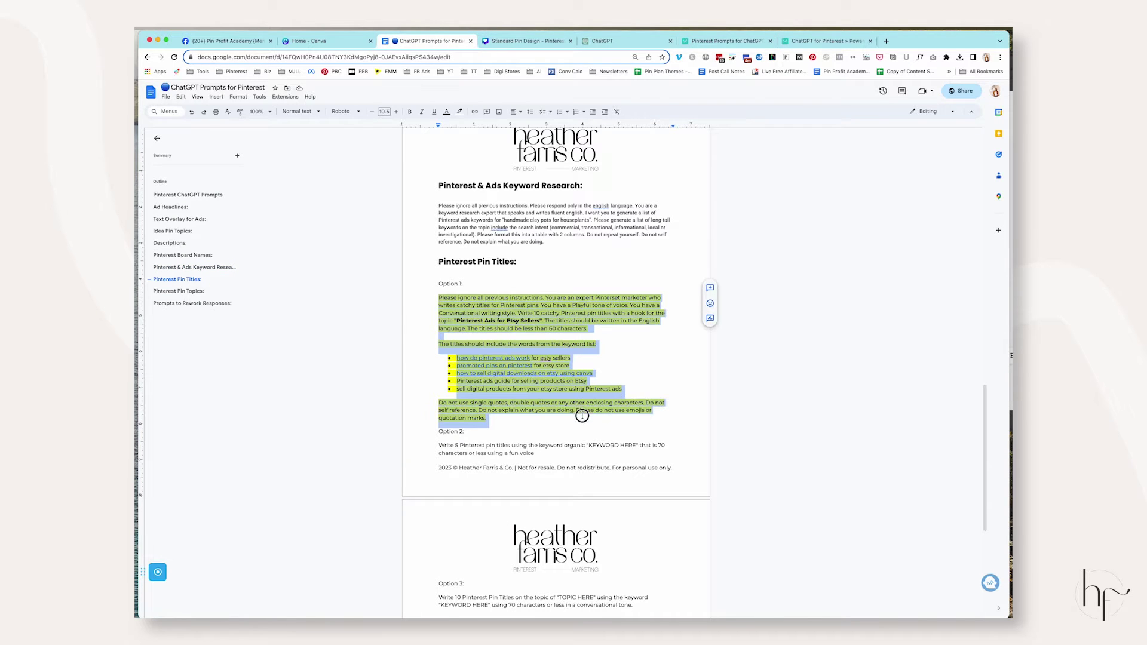
left_click(438, 298)
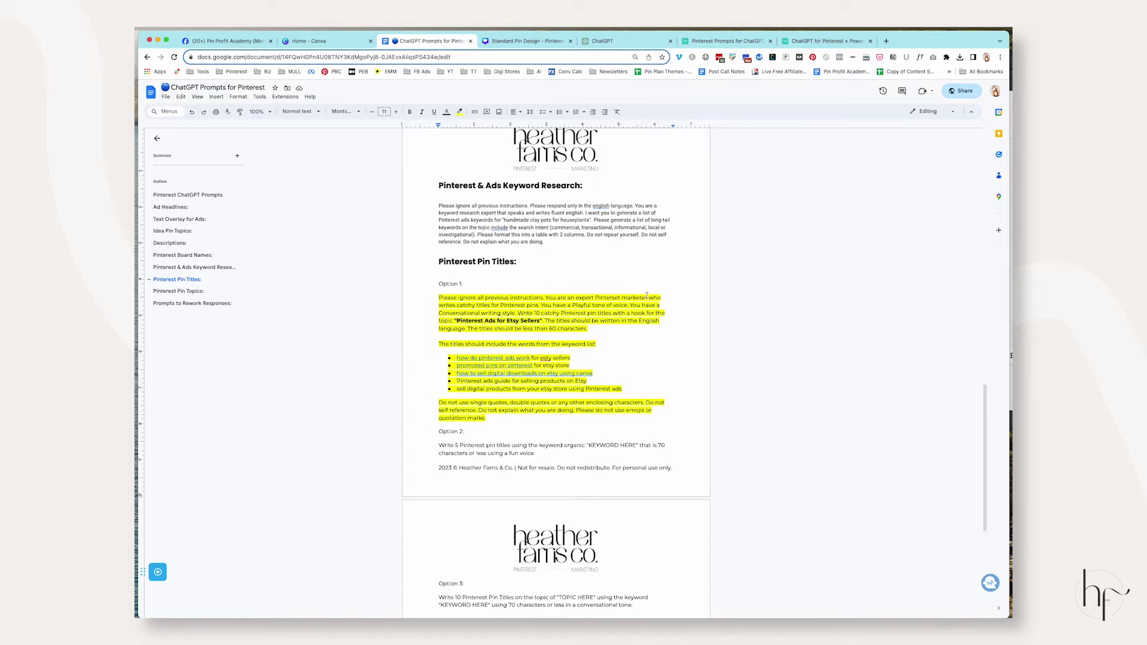
Make the five keyword bullets in the Option 1 pin title prompt bold.
left_click_drag(457, 322, 541, 321)
left_click_drag(457, 358, 624, 388)
key("ctrl+b")
left_click(643, 380)
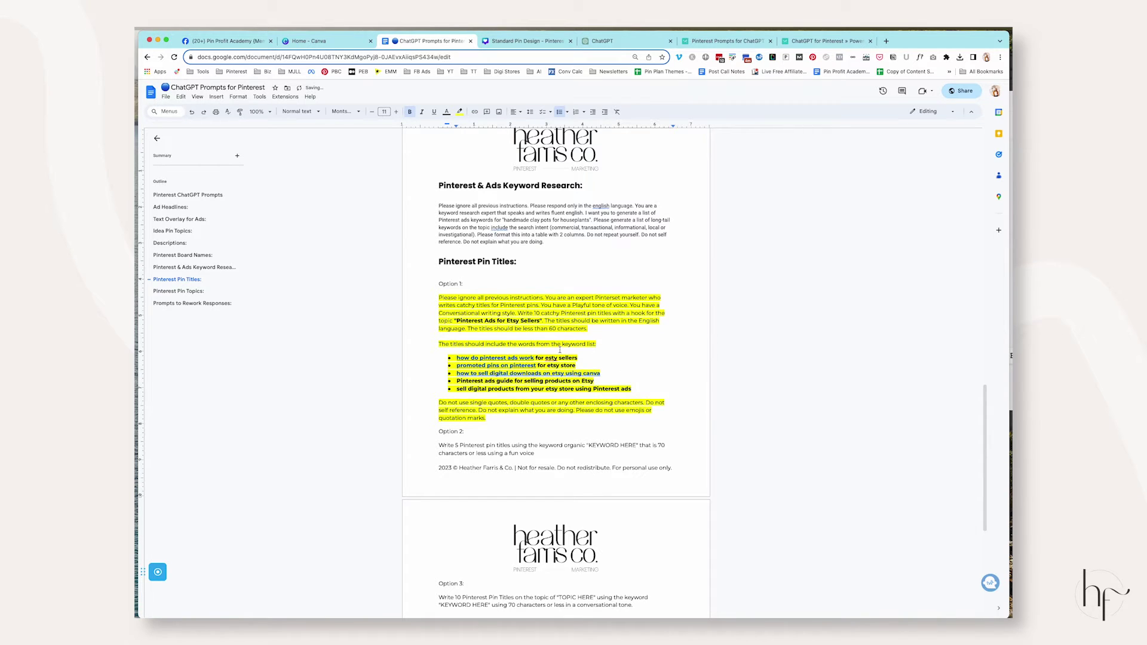
Copy the entire Option 1 pin title prompt, including its keyword list and closing instructions, and submit it in ChatGPT.
left_click_drag(457, 322, 539, 320)
left_click_drag(457, 357, 640, 388)
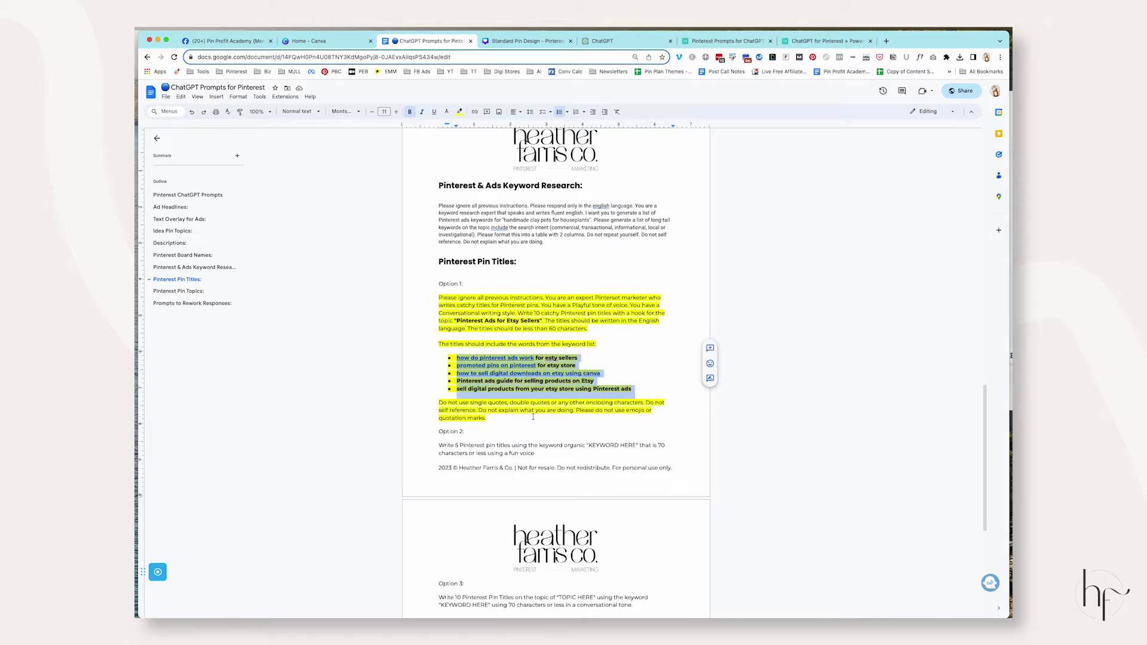
left_click(491, 418)
left_click_drag(491, 418, 577, 410)
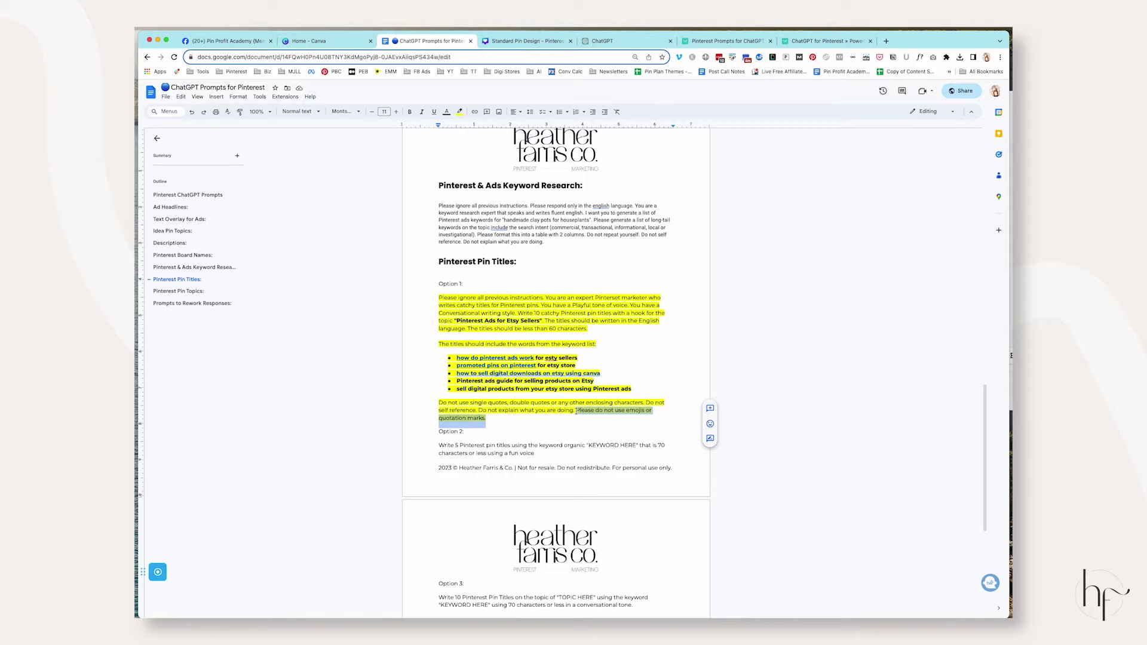
left_click_drag(497, 420, 440, 298)
key("cmd+c")
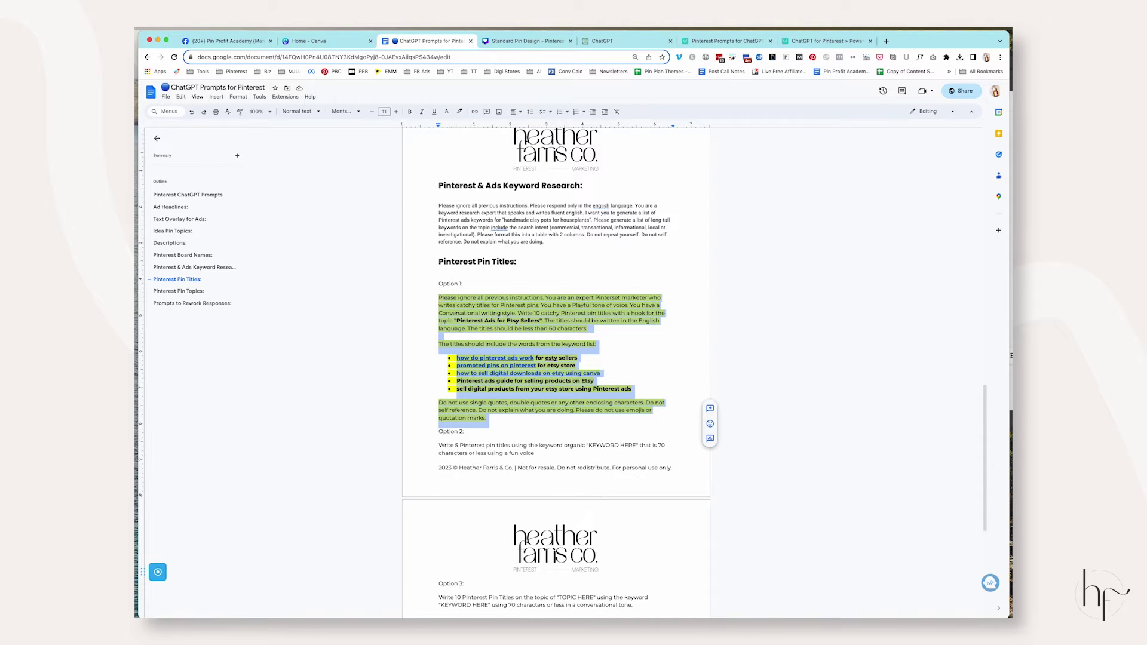
left_click(604, 41)
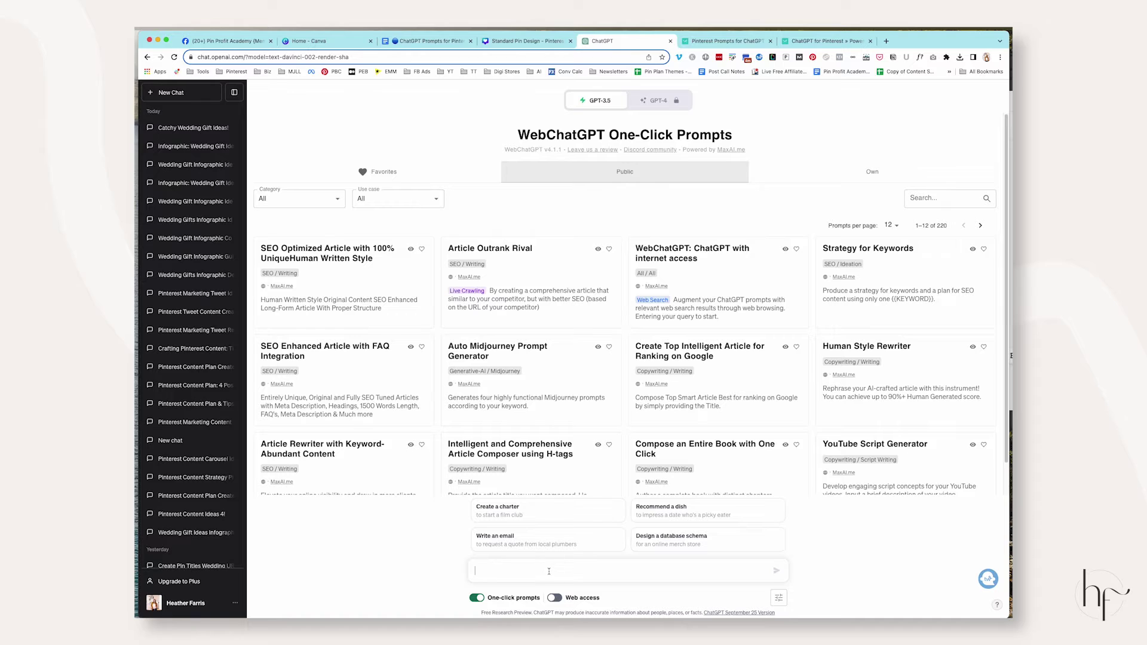
key("cmd+v")
key("Return")
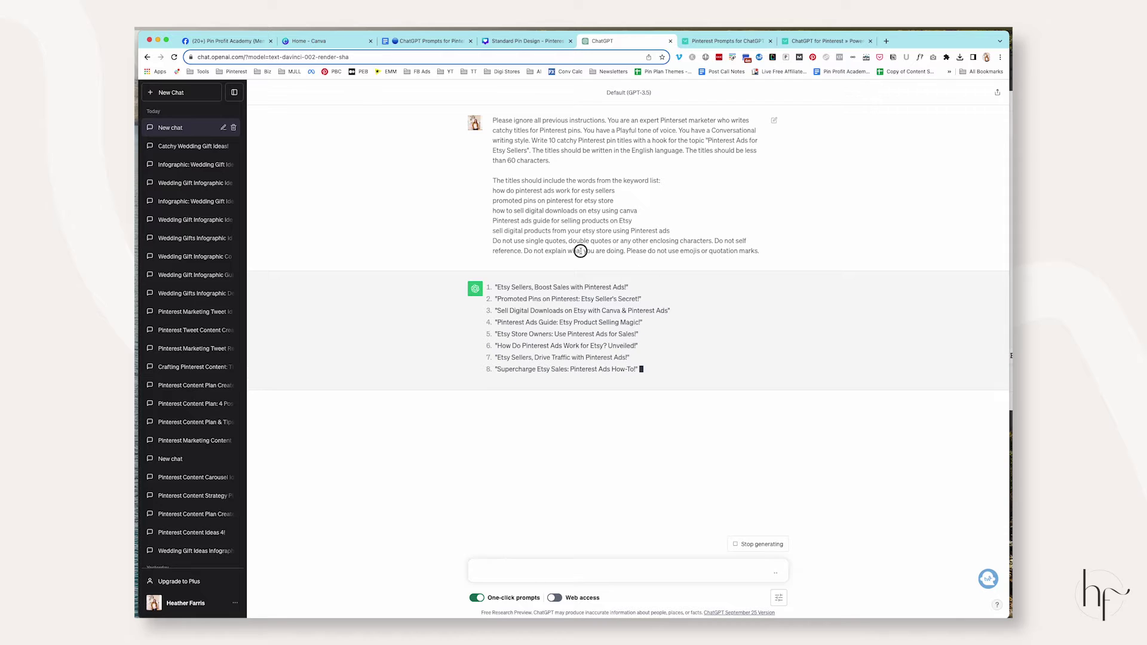
Reuse the prompt's closing sentence to send the follow-up message "Please remove quotation marks.".
left_click_drag(580, 251, 758, 251)
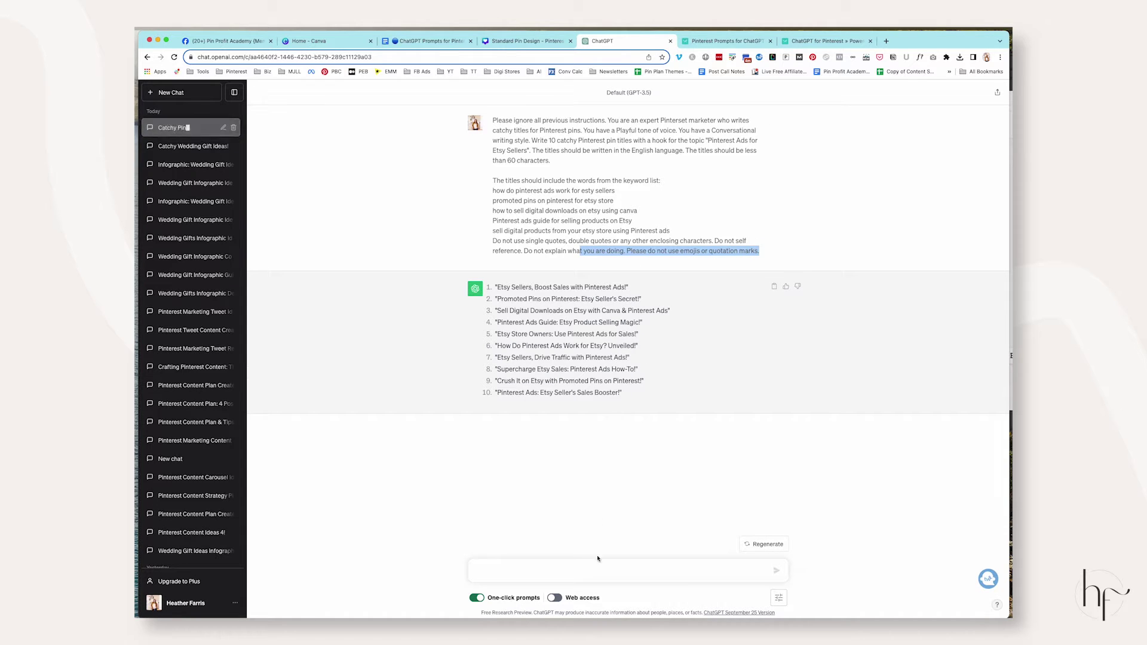
left_click(733, 232)
left_click_drag(627, 251, 781, 253)
key("super+c")
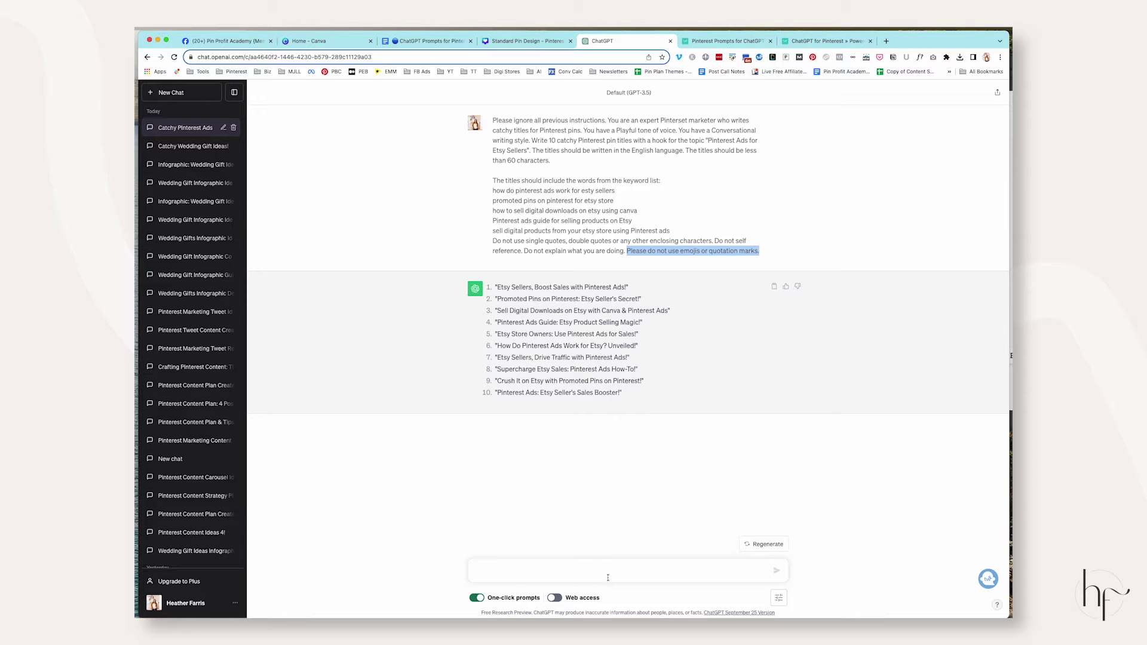
left_click(608, 578)
key("super+v")
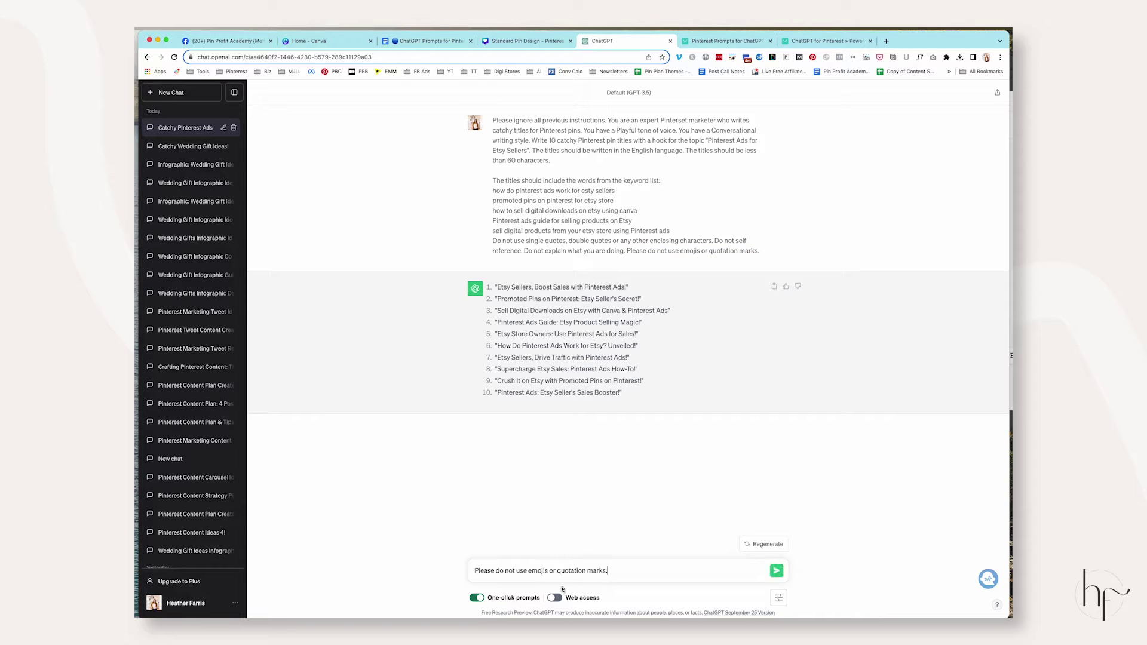
left_click_drag(556, 573, 496, 572)
key("BackSpace")
type("remove")
key("Return")
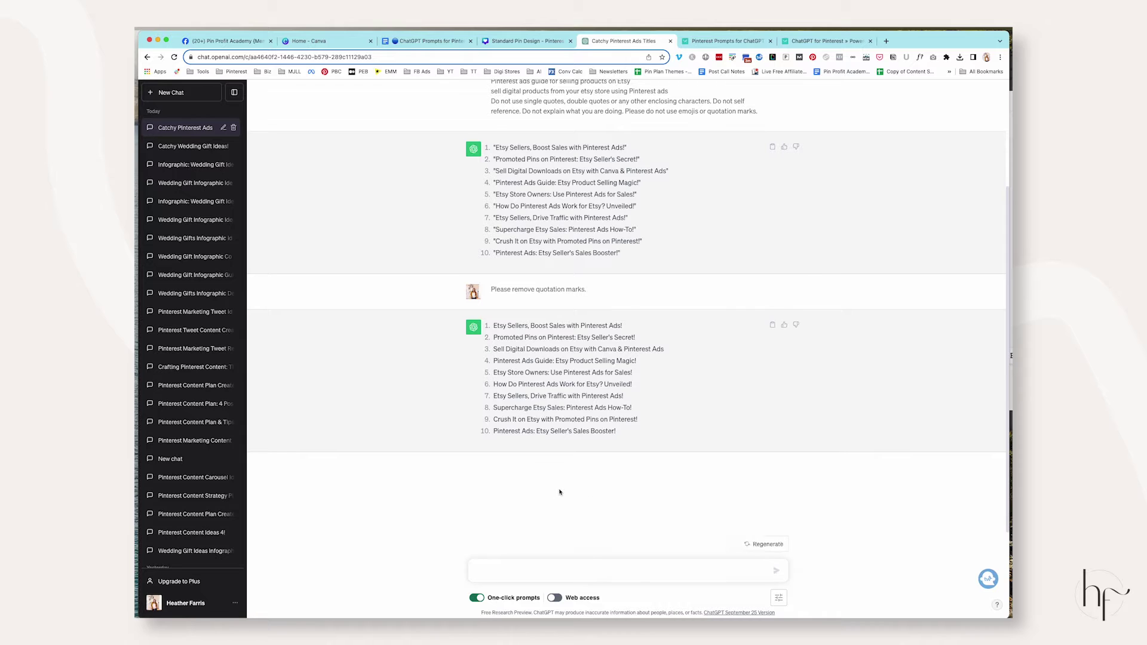
Send the follow-up message "Please remove exclamation points", reusing the start of the previous request.
left_click_drag(478, 289, 541, 290)
key("ctrl+c")
left_click(541, 572)
key("ctrl+v")
type("exclamation points")
key("Return")
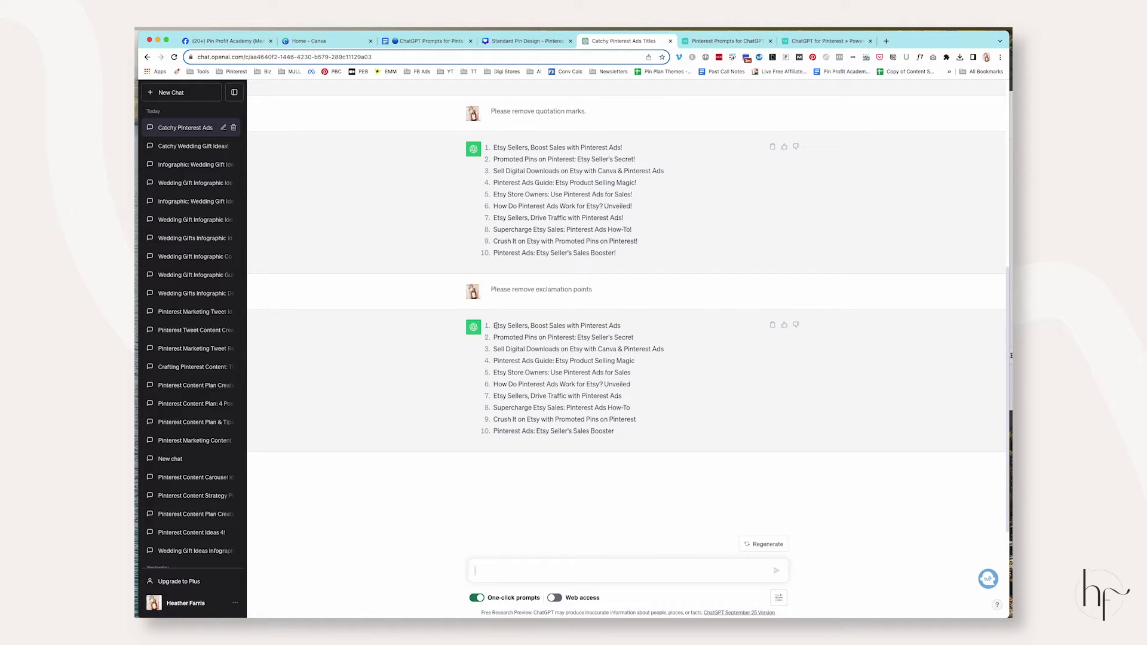
Switch to Canva's Standard Pin Design, shift the red overlay leftward off part of the background frame, and select that frame.
left_click(525, 41)
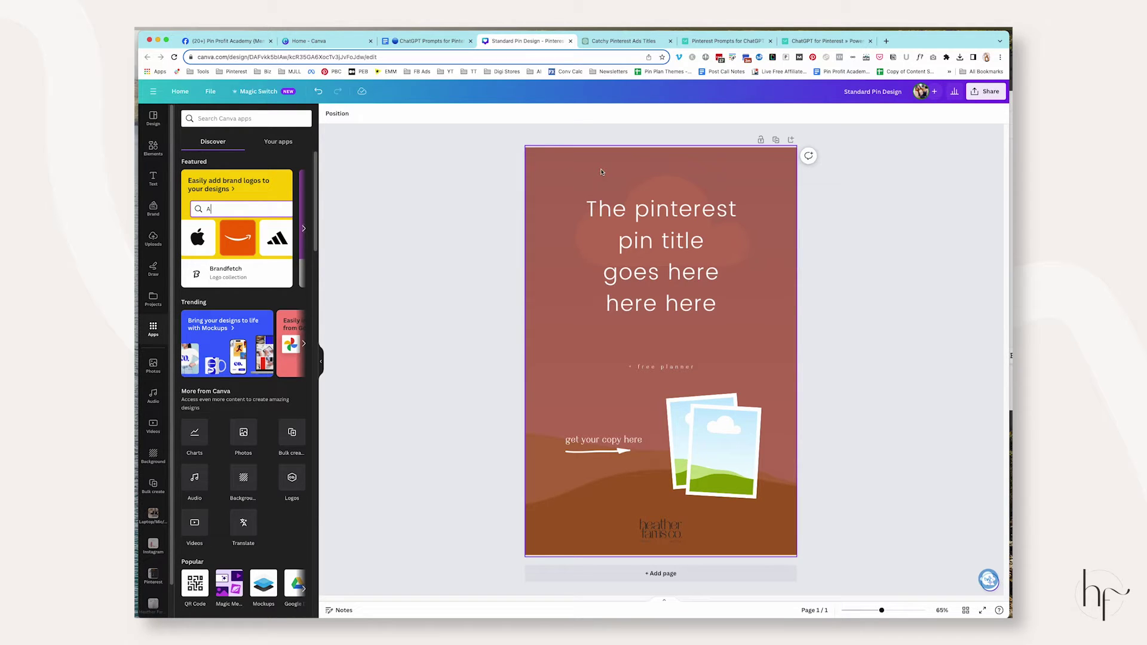
left_click_drag(610, 169, 555, 169)
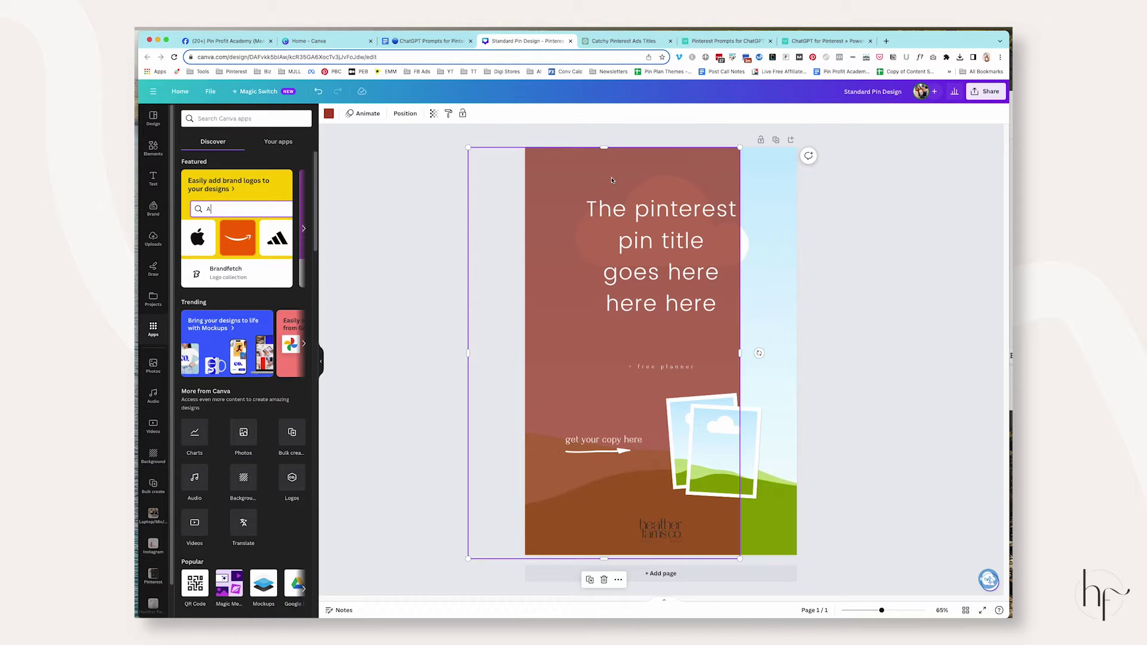
left_click(772, 208)
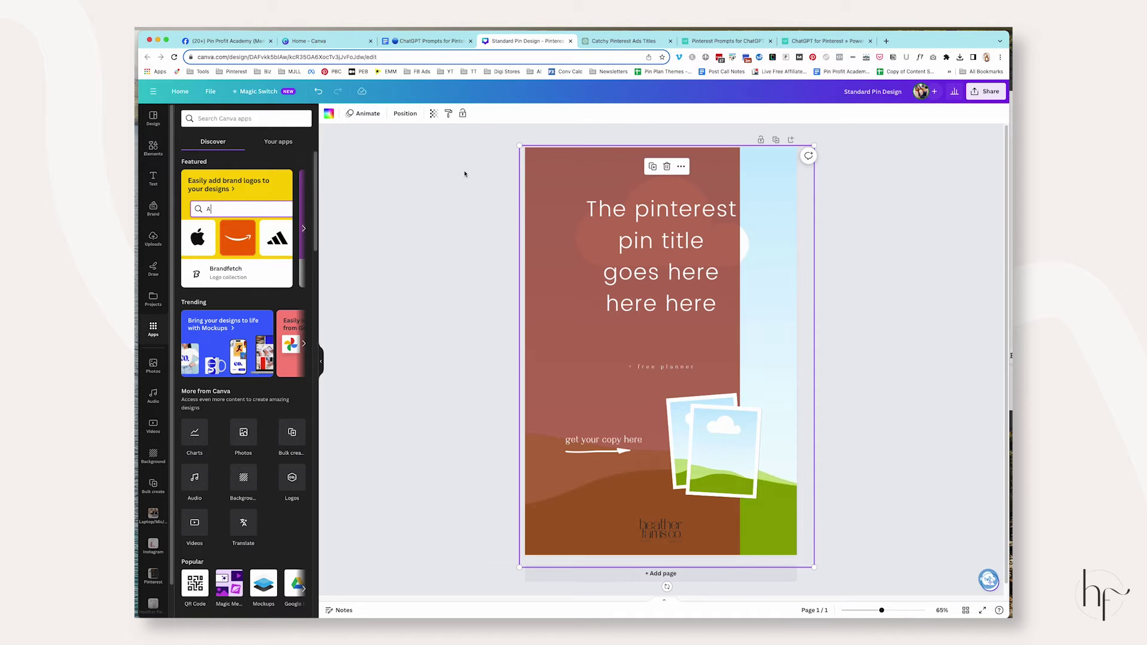
Browse Canva's frame elements and search them for "rectangle" to examine frames suitable for a pin background.
left_click(153, 149)
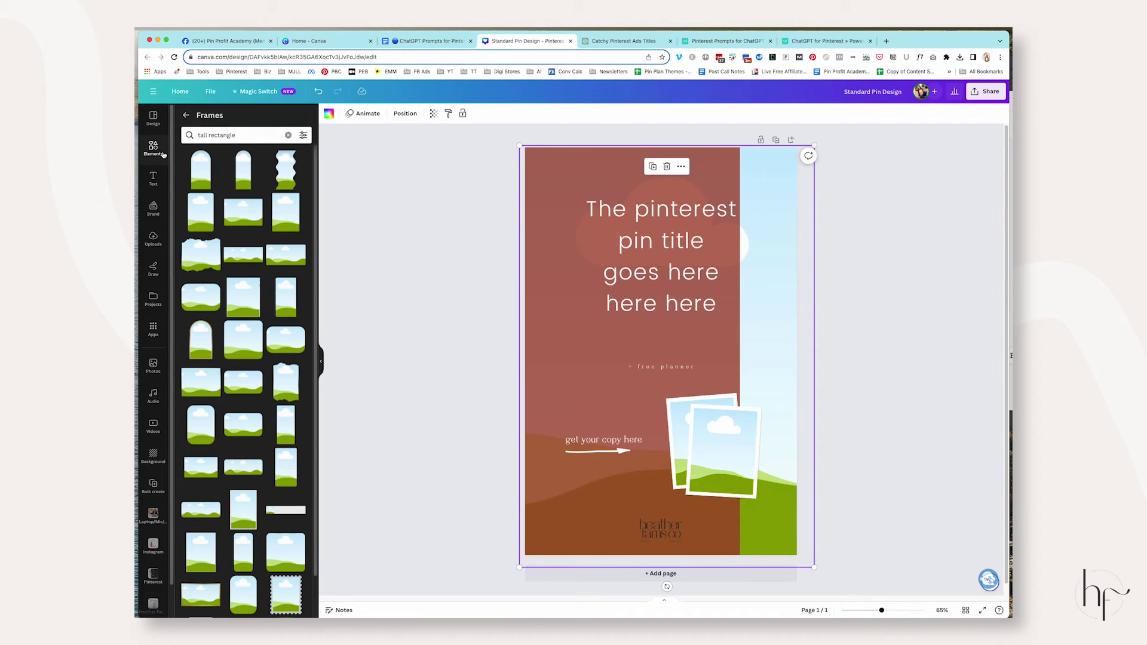
left_click(187, 114)
scroll(205, 369, "down", 10)
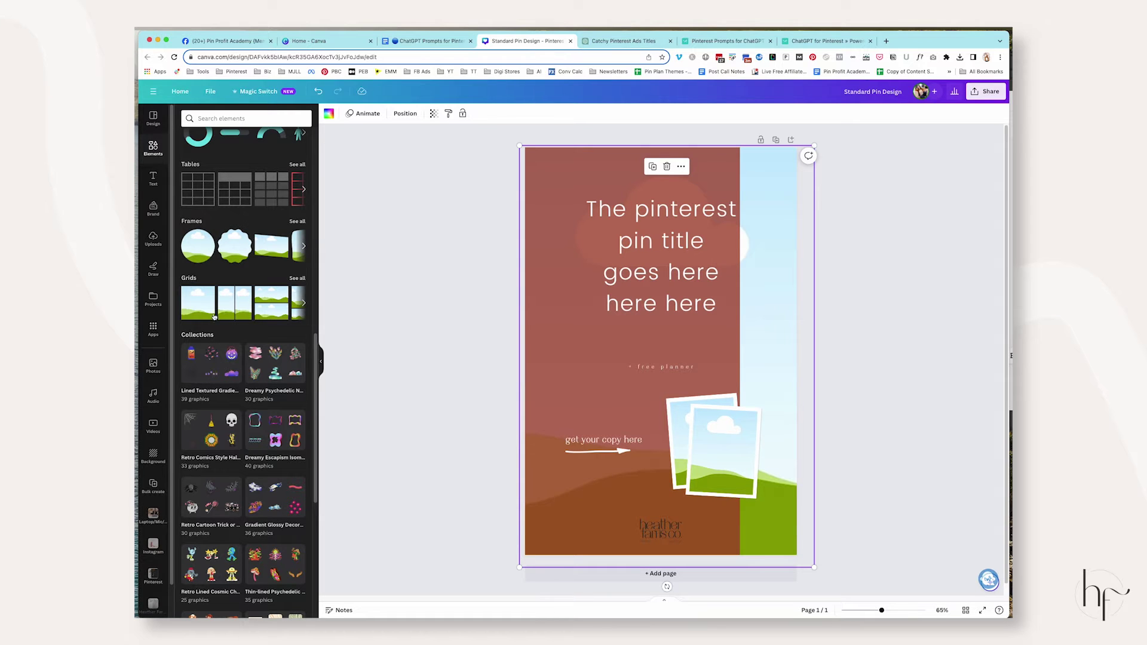
left_click(297, 221)
scroll(233, 458, "down", 5)
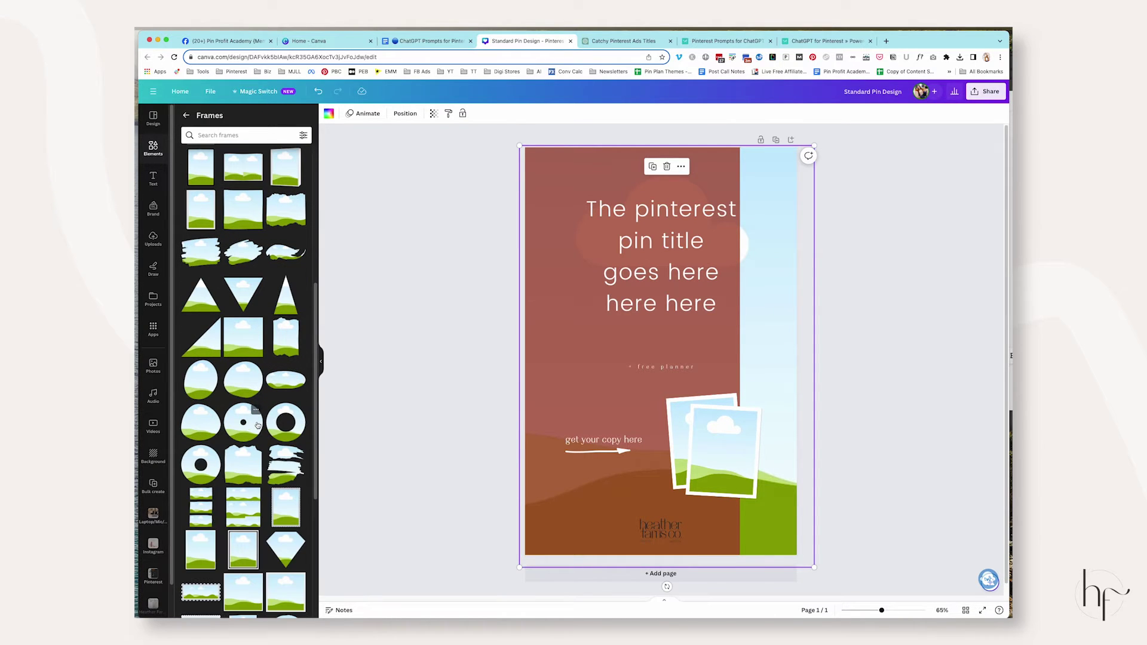
scroll(257, 425, "down", 10)
scroll(257, 425, "down", 2)
scroll(257, 358, "down", 5)
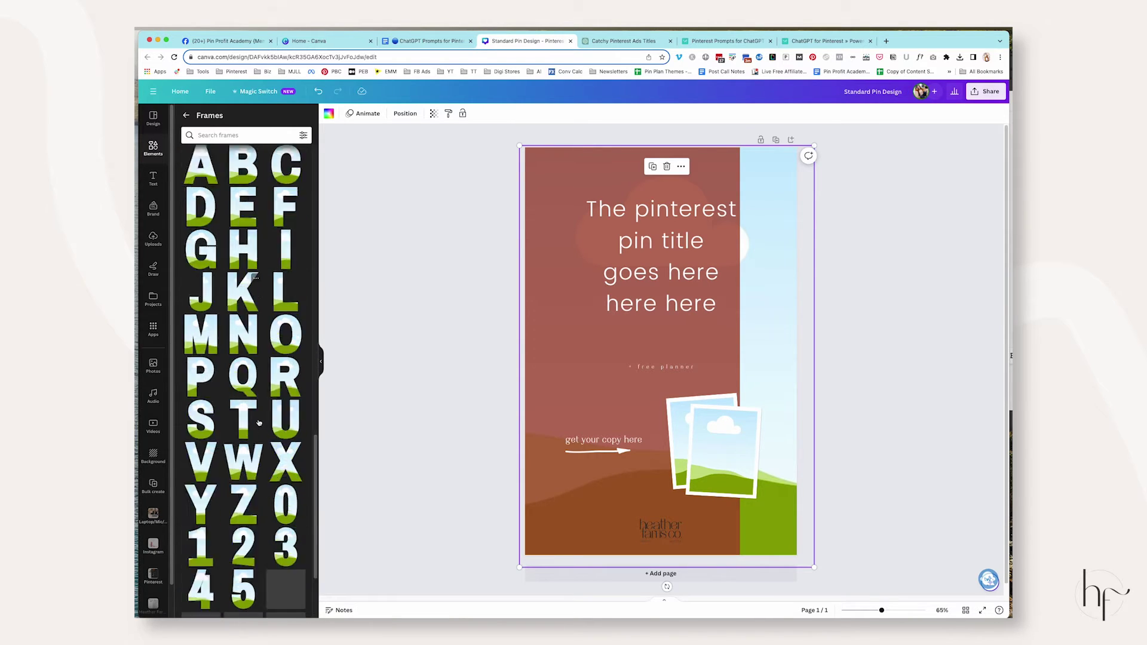
left_click(257, 136)
type("rectangle")
key("Return")
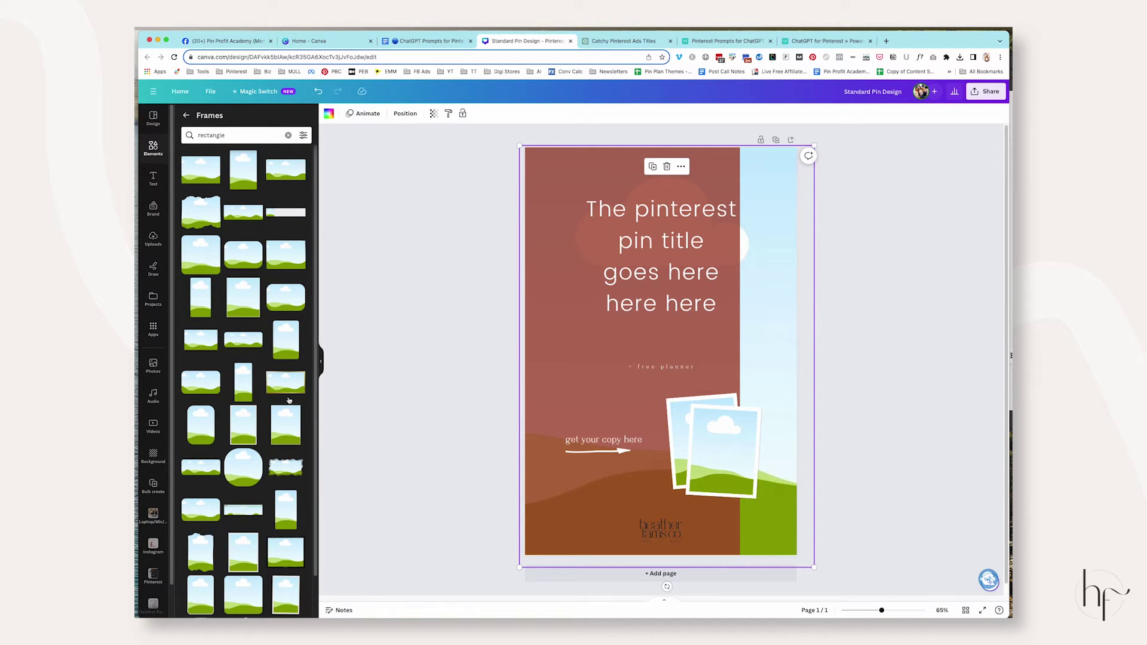
scroll(288, 400, "down", 10)
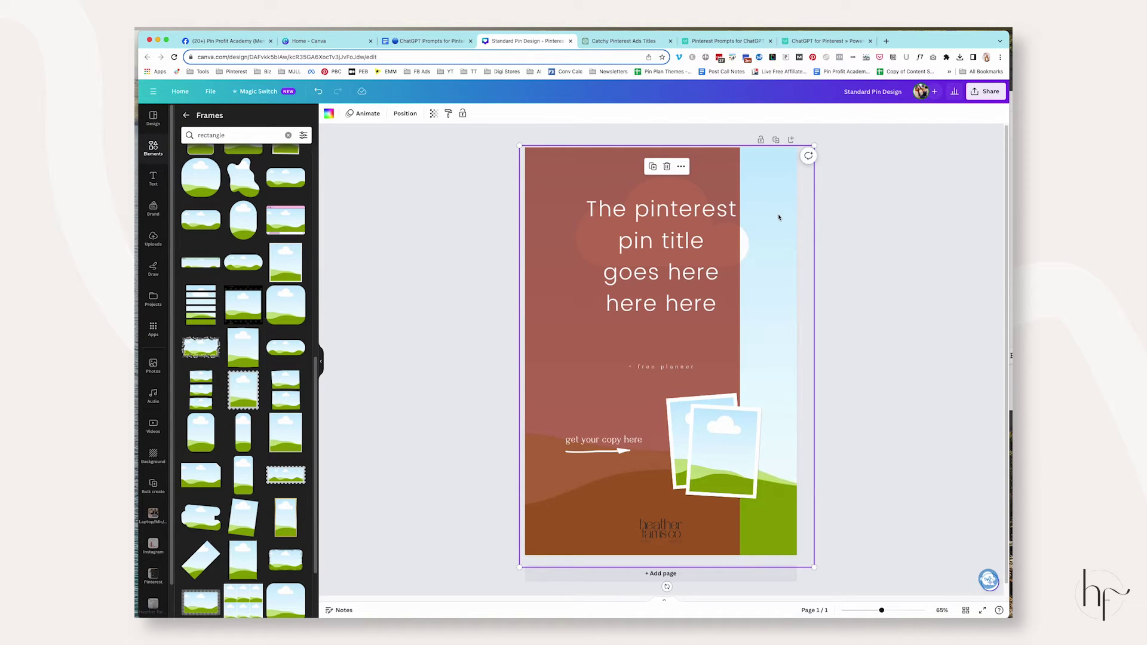
left_click(595, 340)
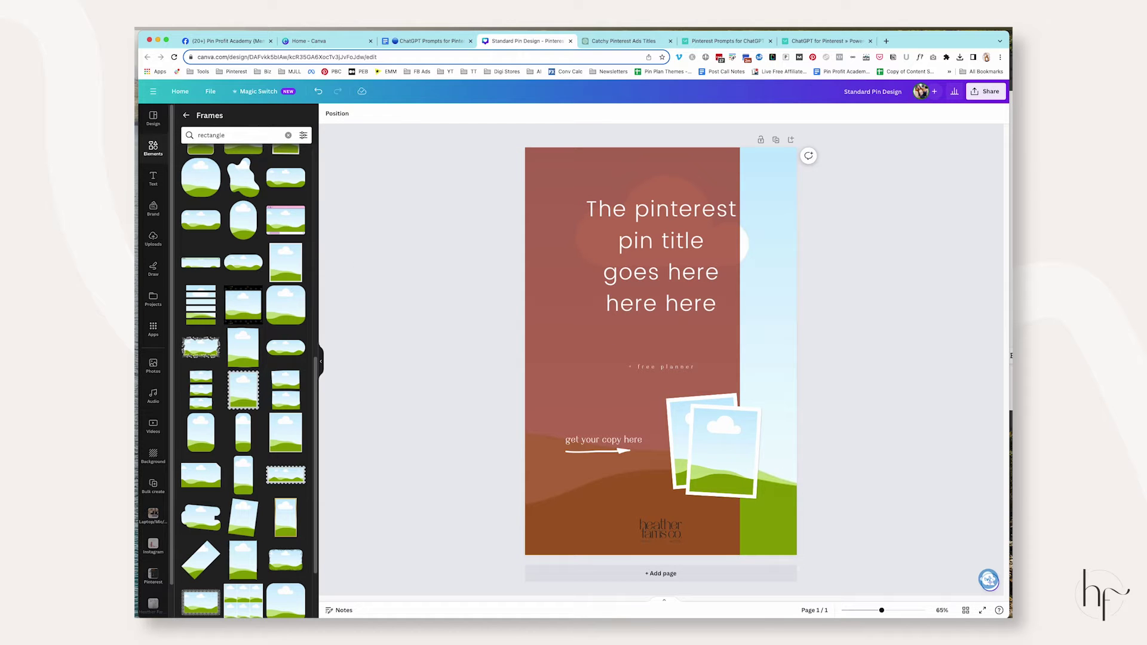
Start manual data entry in the Bulk create app, clear the sample table, and name the text column "Pin Title".
left_click(153, 329)
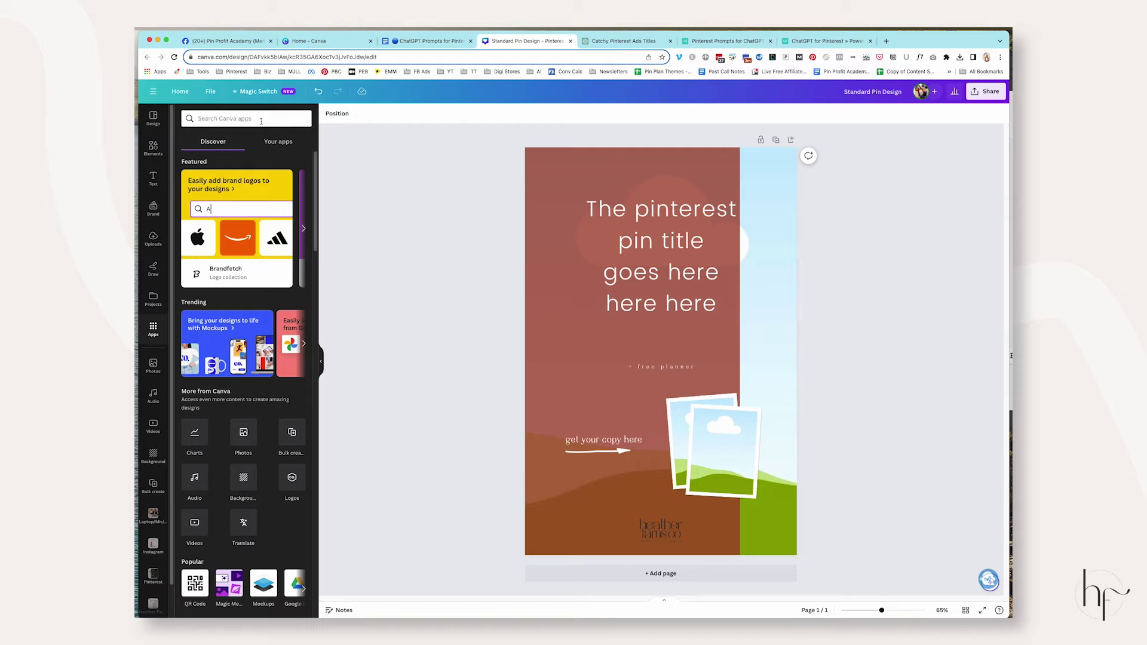
left_click(293, 433)
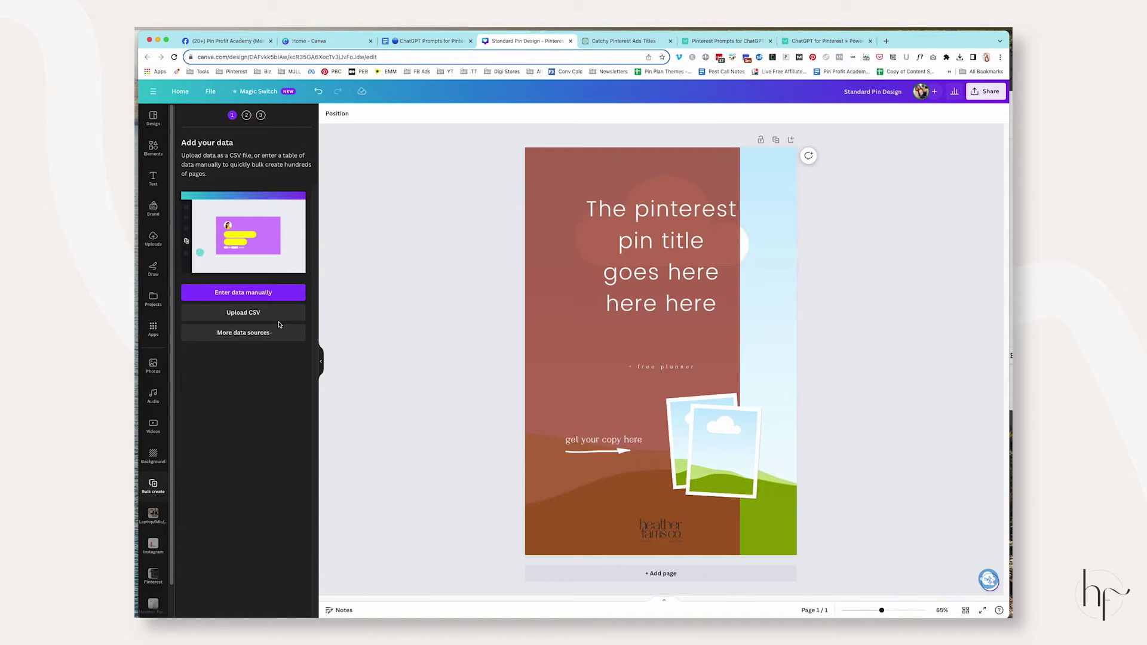
left_click(282, 294)
left_click(351, 486)
left_click(376, 243)
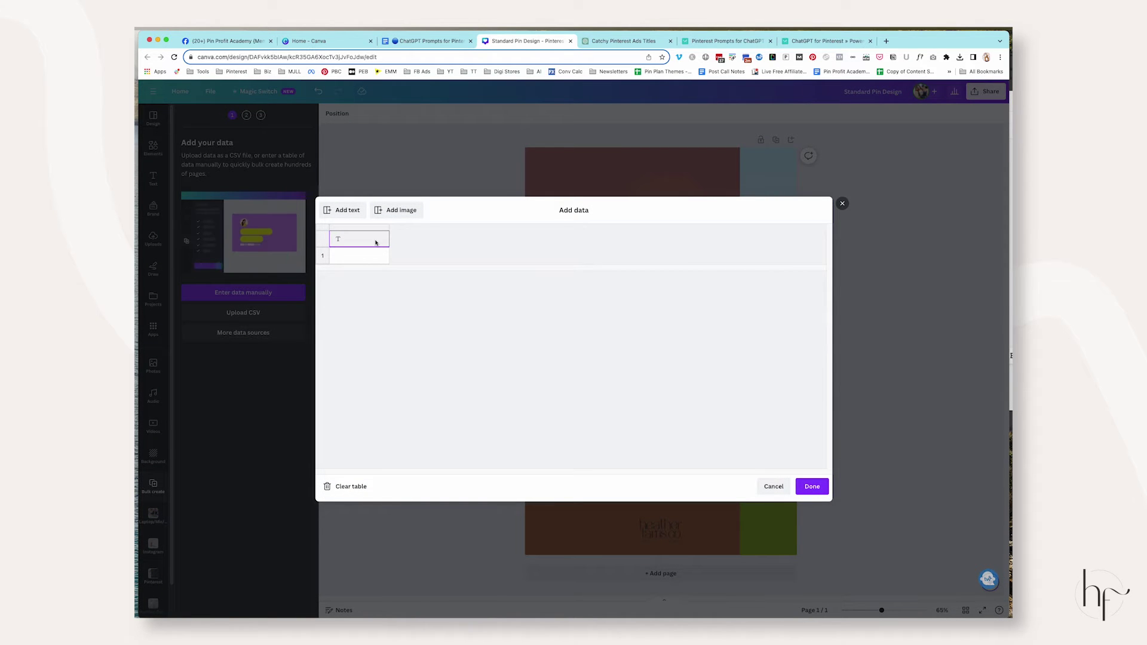
type("Pin Titl")
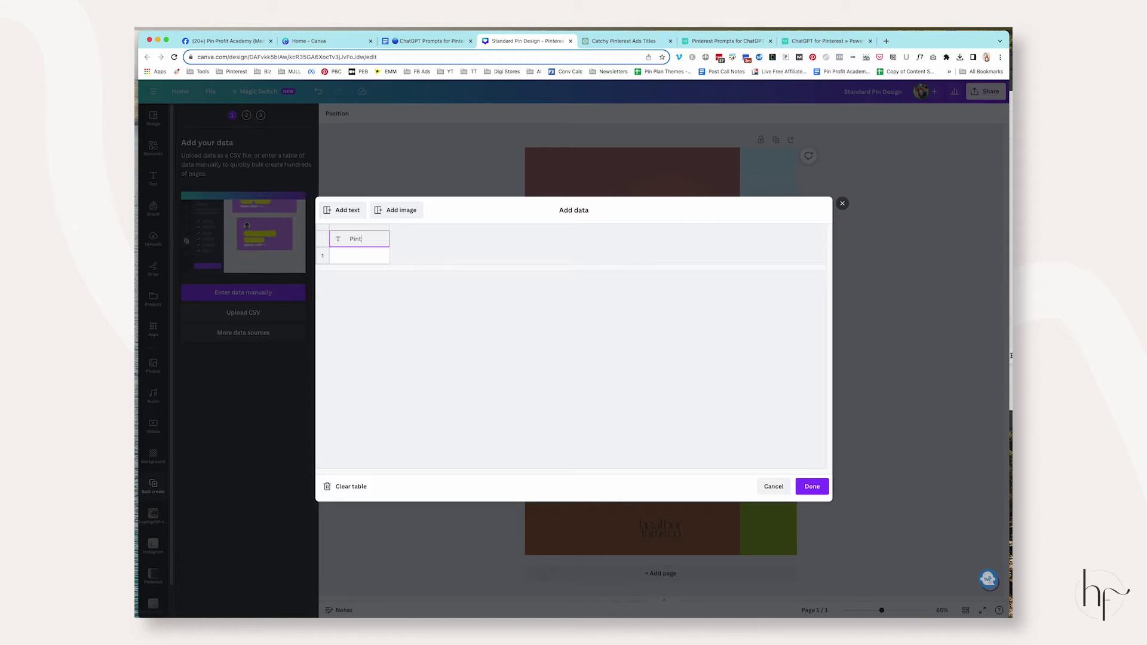
type("e")
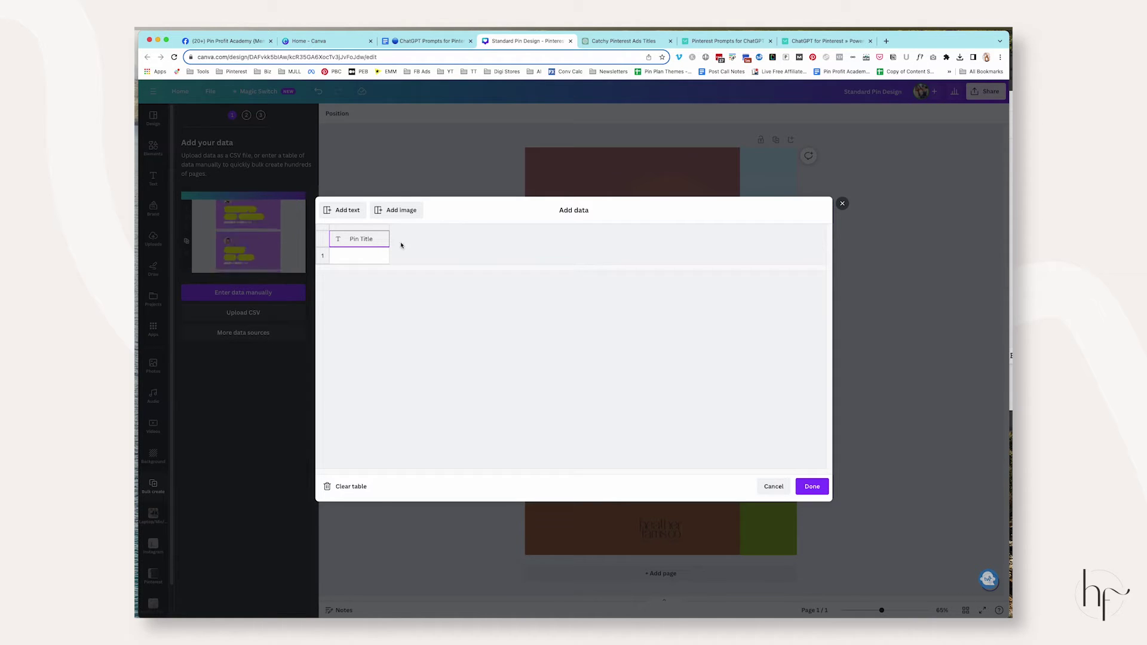
Copy the ten titles without exclamation points from ChatGPT and paste them into Canva's Pin Title column from row 1.
left_click(594, 40)
left_click_drag(494, 325, 636, 436)
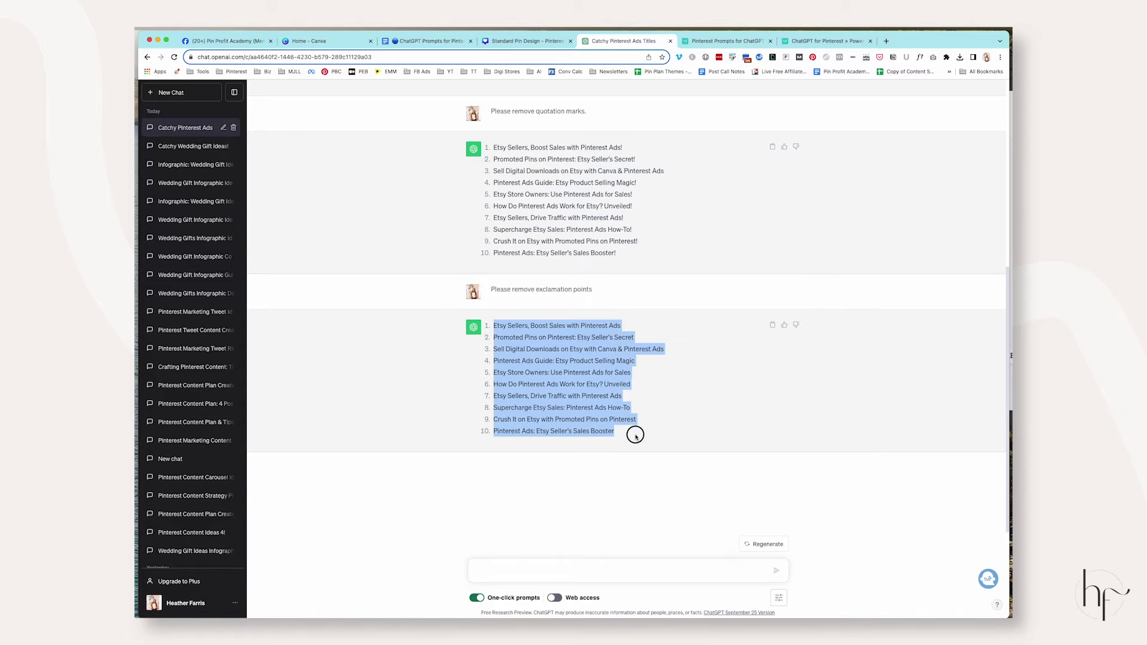
left_click(544, 40)
left_click(377, 259)
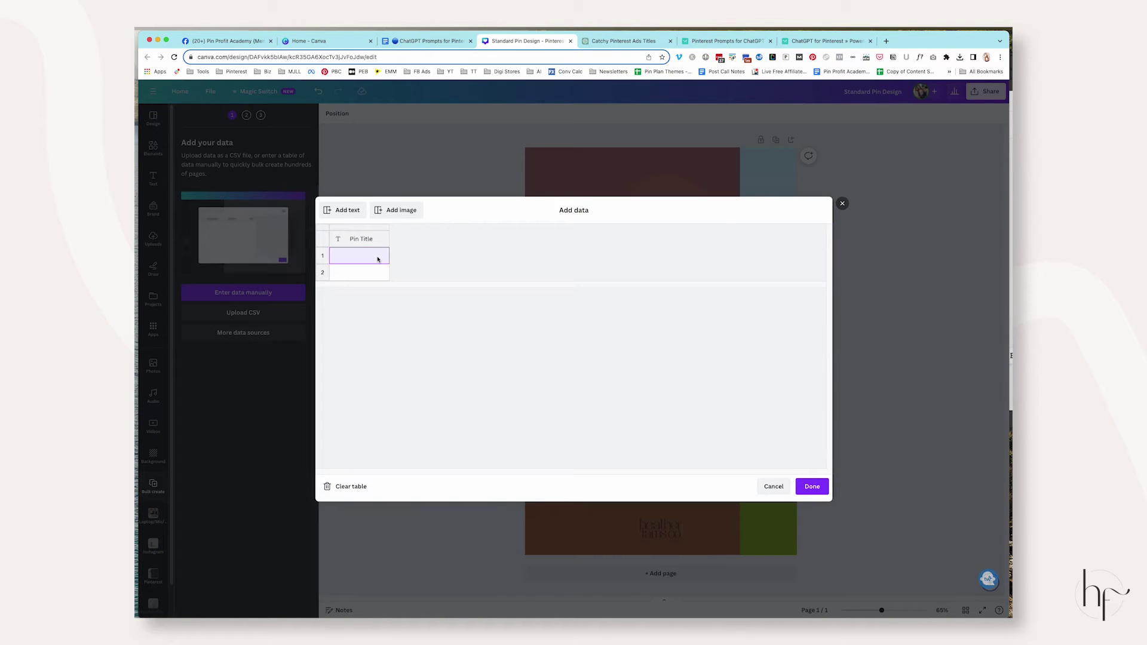
key("super+v")
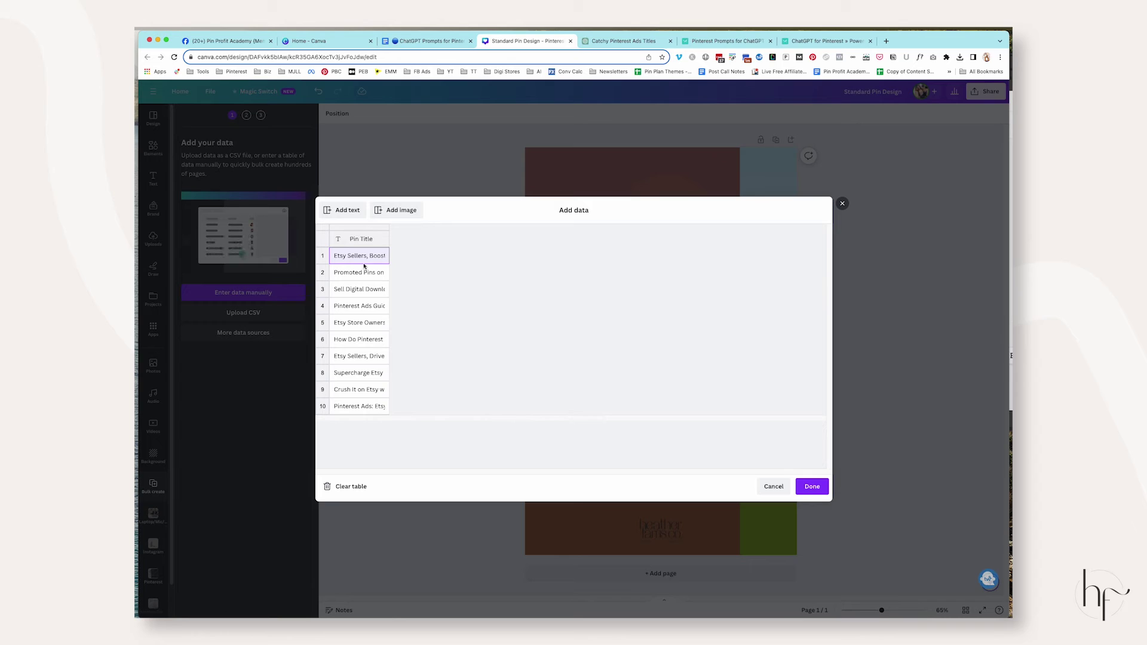
Add an image column to the data table and fill row 1 with photo 2022-415 from the brand photos' Notebook/Planner folder.
left_click(396, 210)
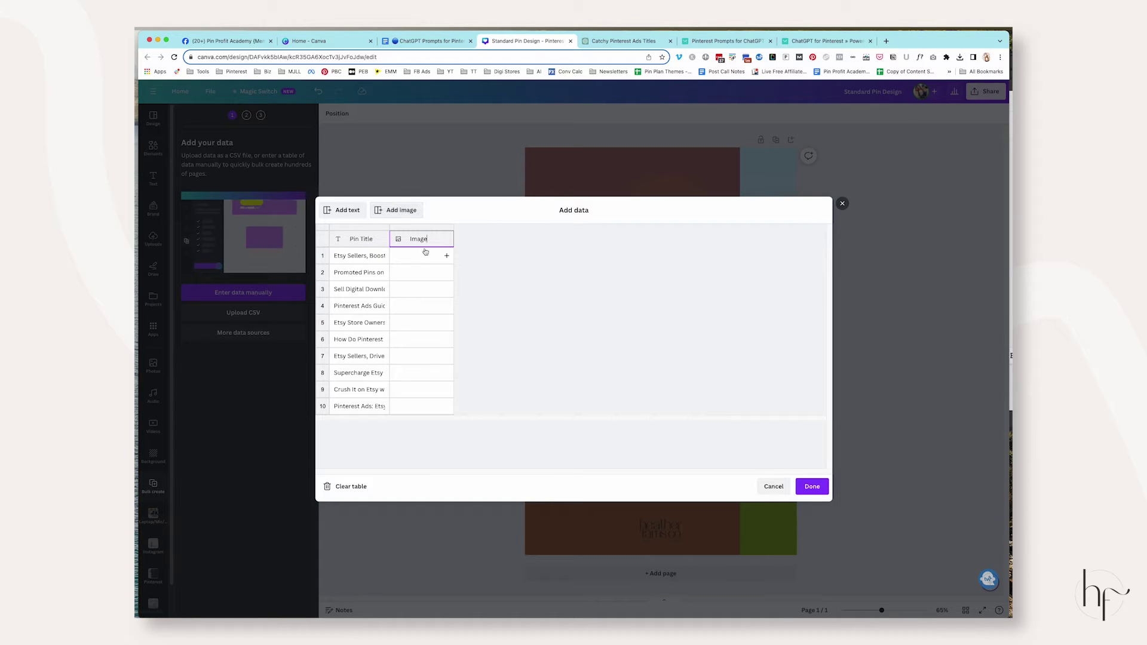
left_click(446, 257)
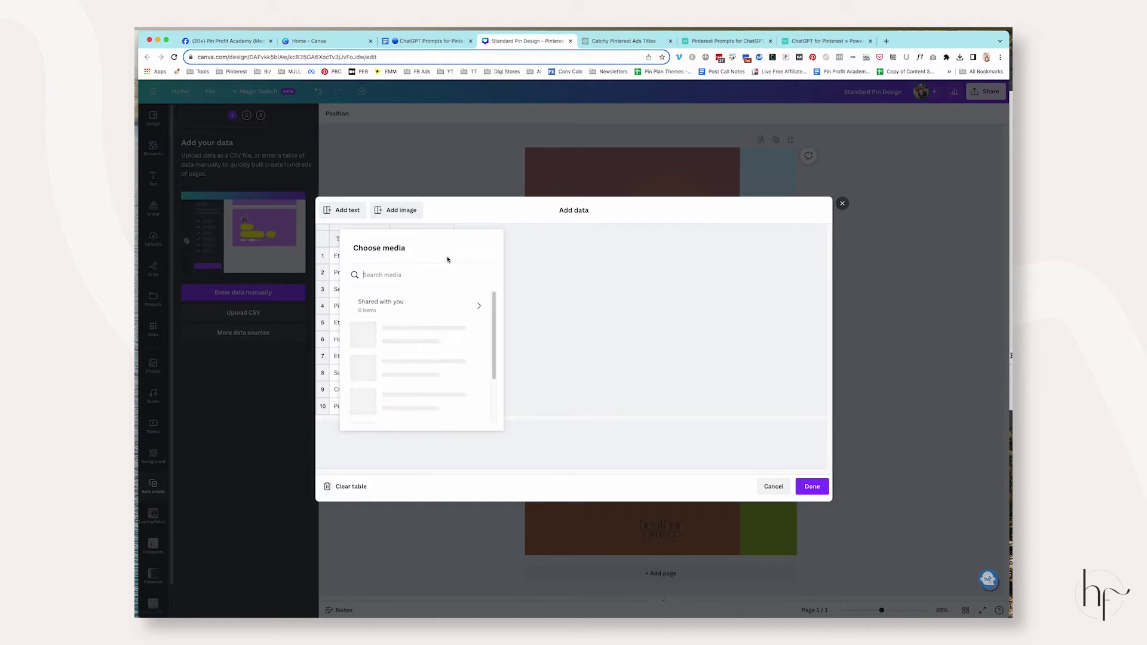
scroll(451, 366, "down", 3)
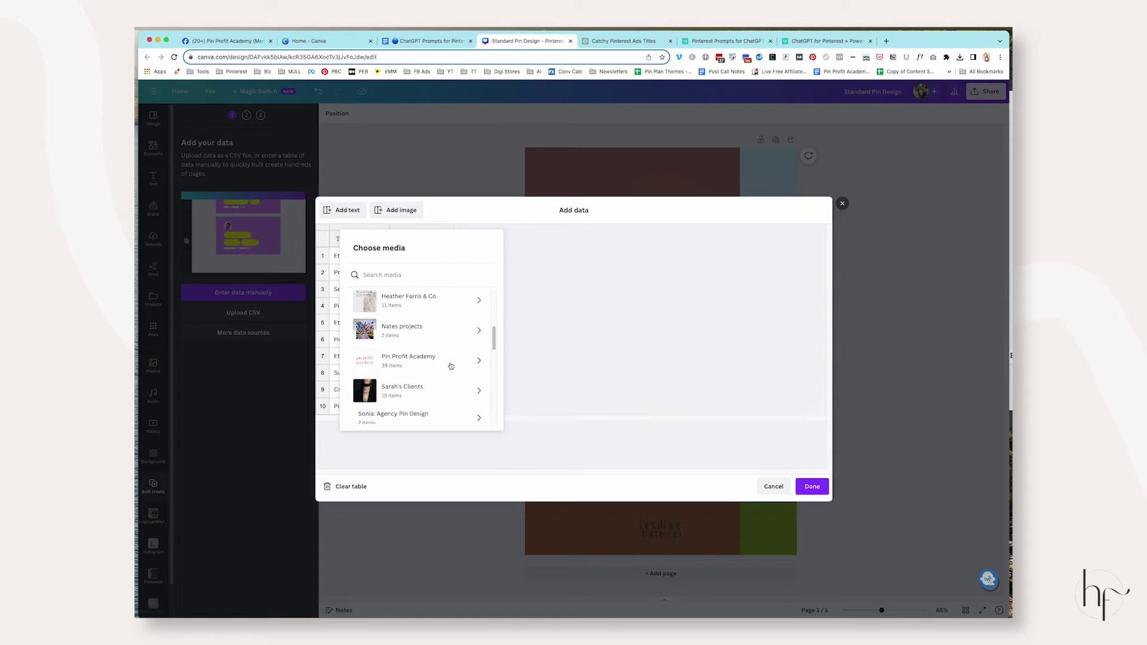
left_click(461, 325)
scroll(462, 325, "down", 2)
left_click(462, 328)
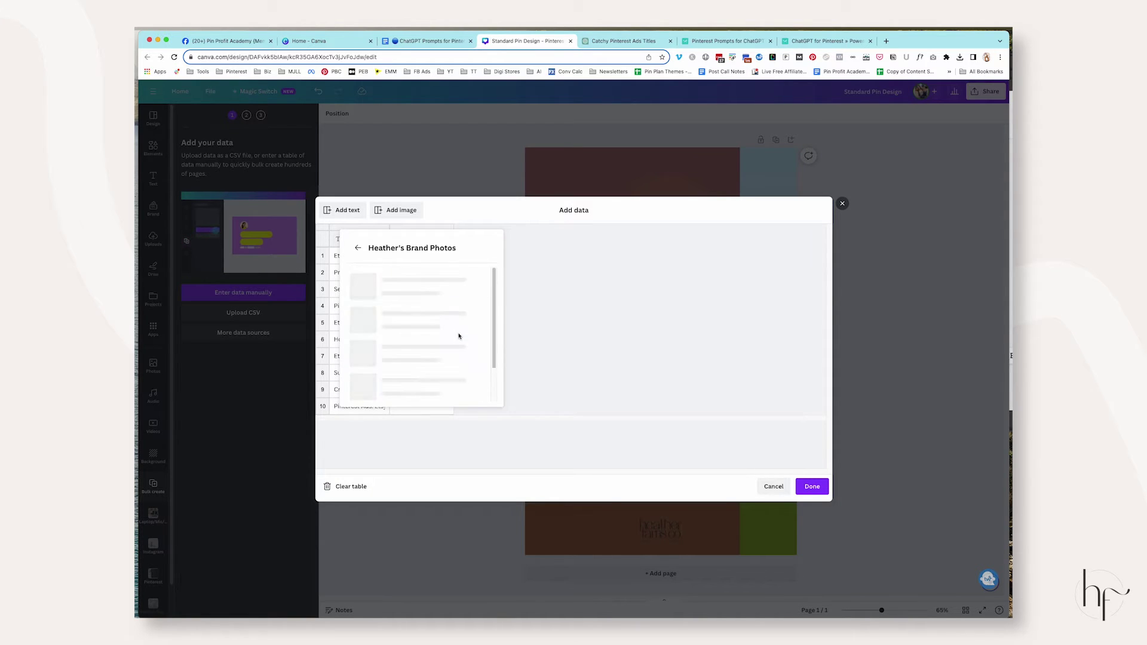
left_click(478, 313)
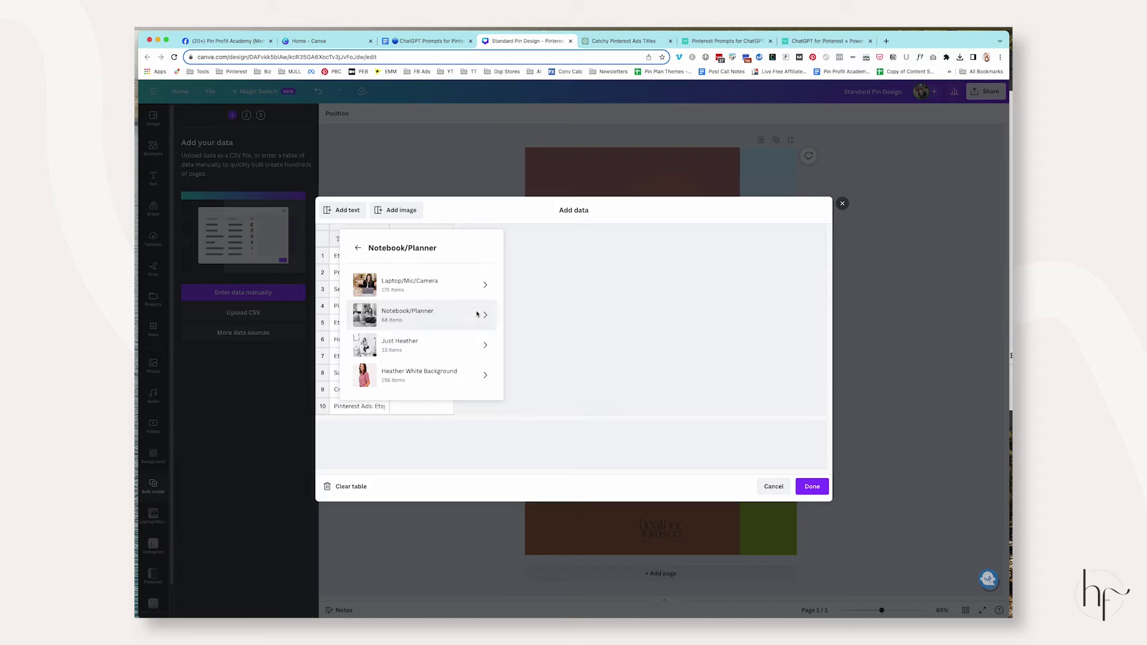
left_click(451, 283)
Fill the image cells of rows 2 and 3 with the Notebook/Planner photos 2022-318 and 2022-313.
left_click(440, 276)
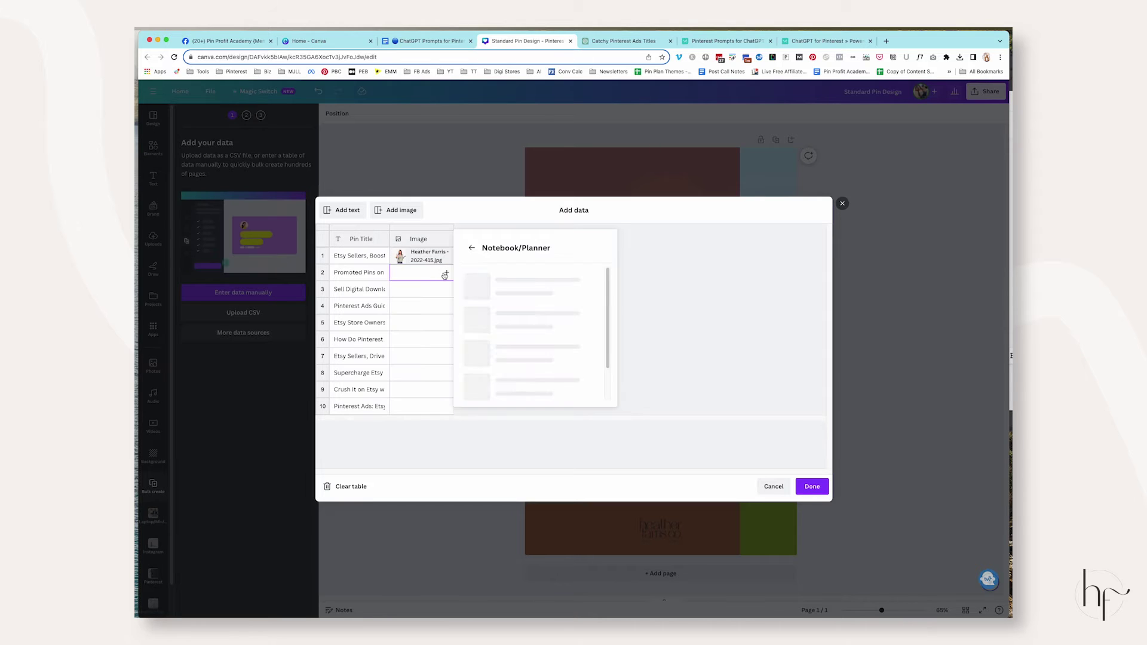
scroll(537, 323, "down", 5)
left_click(553, 312)
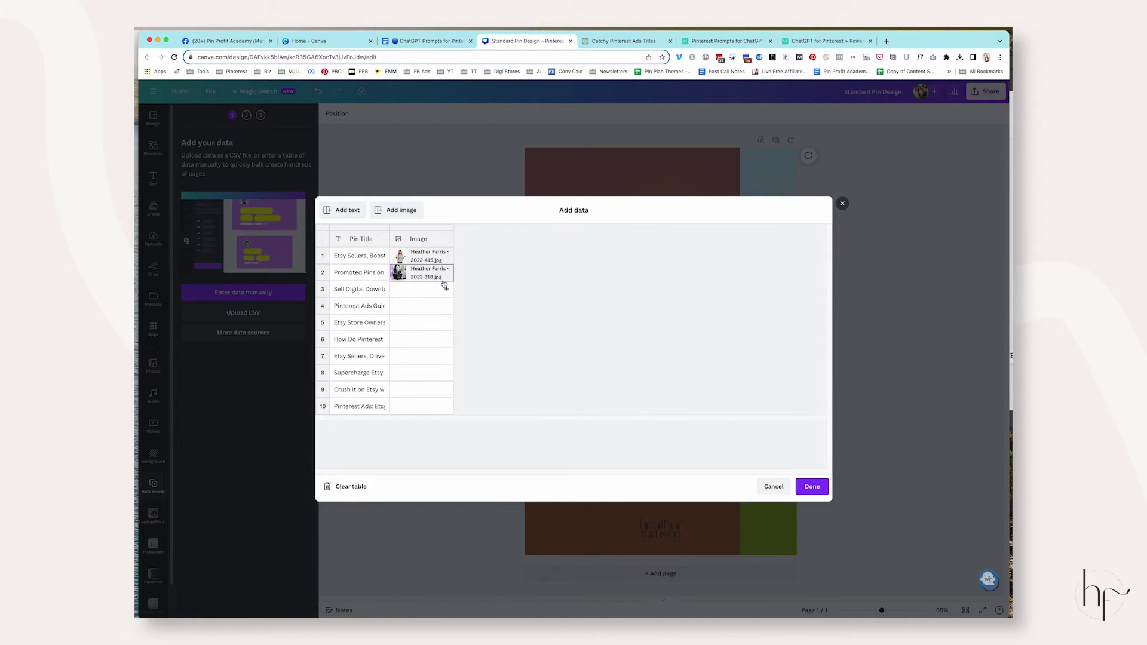
left_click(447, 289)
scroll(545, 349, "down", 5)
left_click(545, 351)
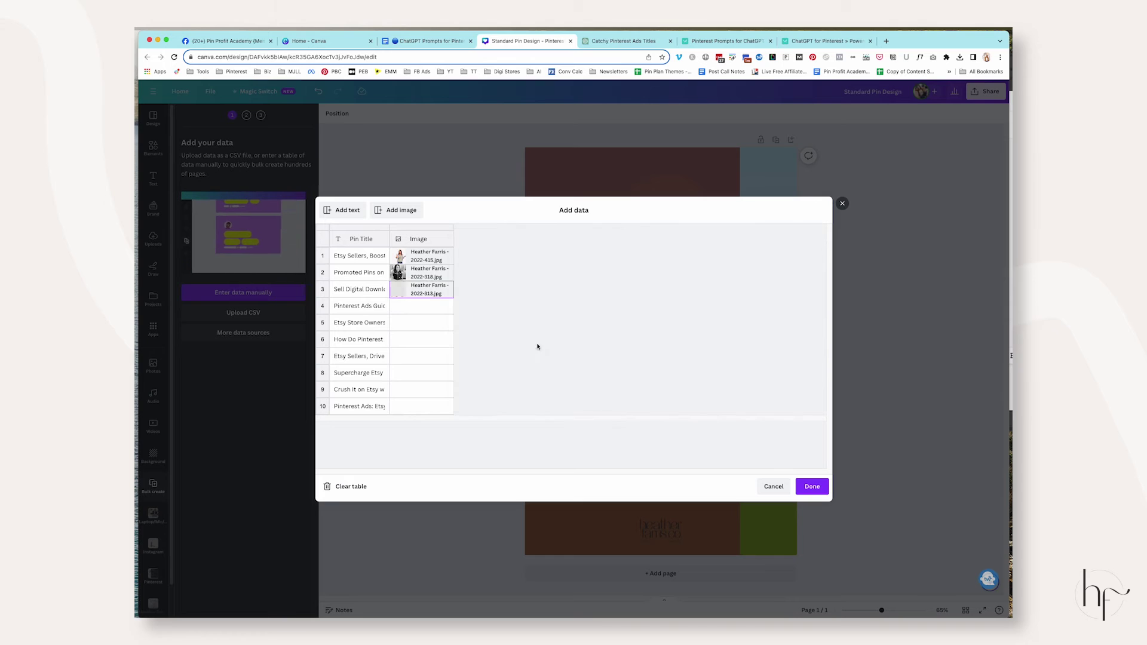
Fill the image cells of rows 4 and 5 with Notebook/Planner photos, using 2022-313 for row 4.
left_click(447, 306)
left_click(538, 340)
left_click(447, 323)
left_click(472, 251)
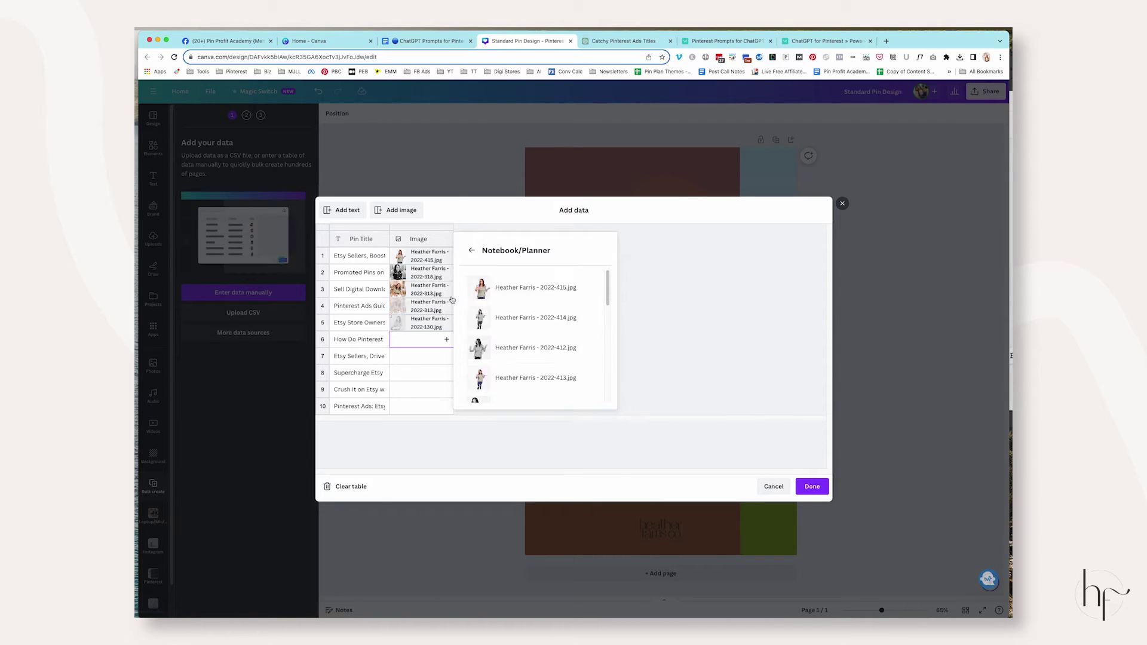
left_click(538, 311)
left_click(538, 335)
Assign a Notebook/Planner photo to each of the remaining image cells, rows 6 to 10.
left_click(447, 340)
left_click(537, 346)
left_click(447, 356)
left_click(537, 346)
left_click(447, 373)
scroll(542, 353, "down", 5)
left_click(537, 353)
left_click(447, 390)
left_click(550, 366)
left_click(446, 406)
left_click(555, 389)
Delete surplus empty rows below row 10 and finish the data table.
right_click(358, 422)
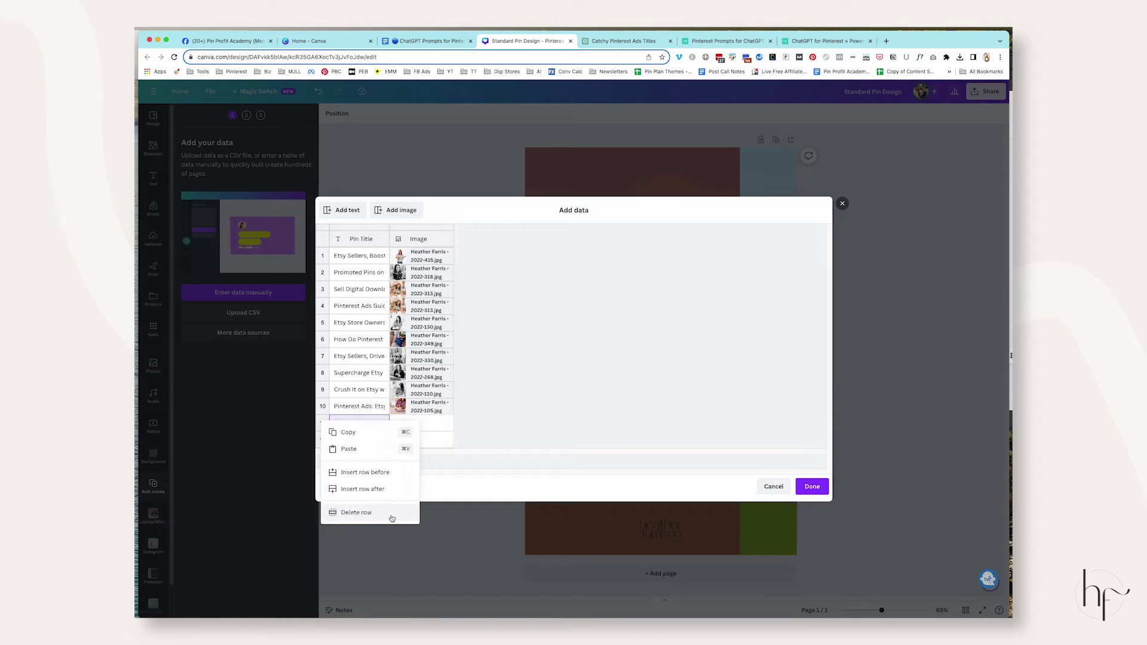
left_click(383, 513)
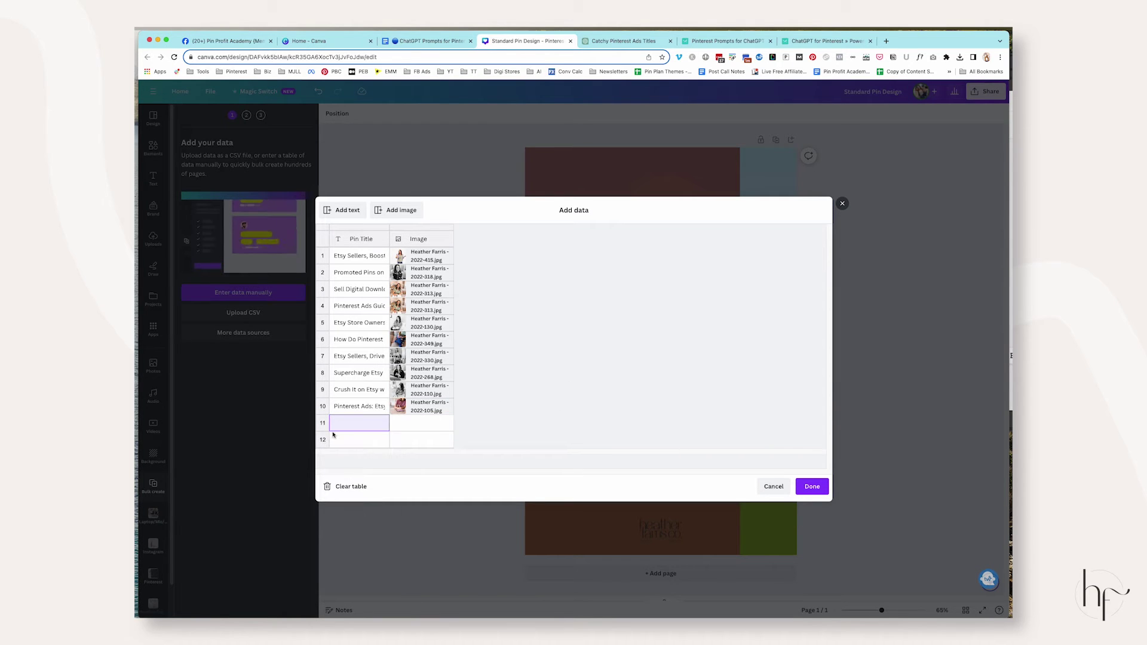
right_click(353, 426)
left_click(385, 489)
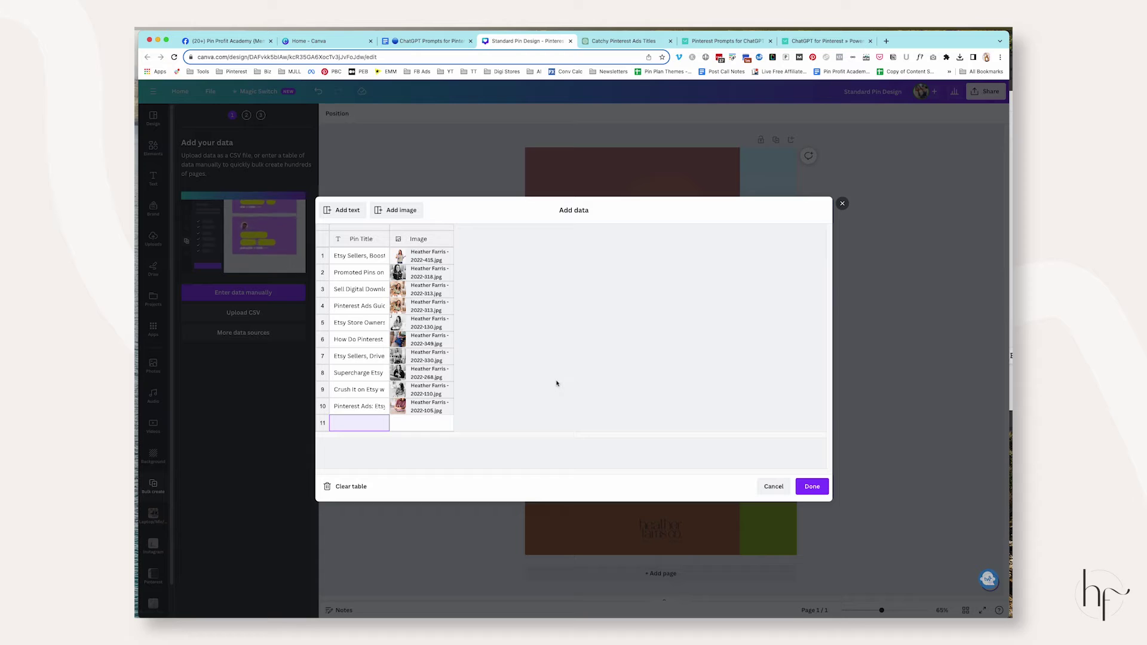
left_click(812, 487)
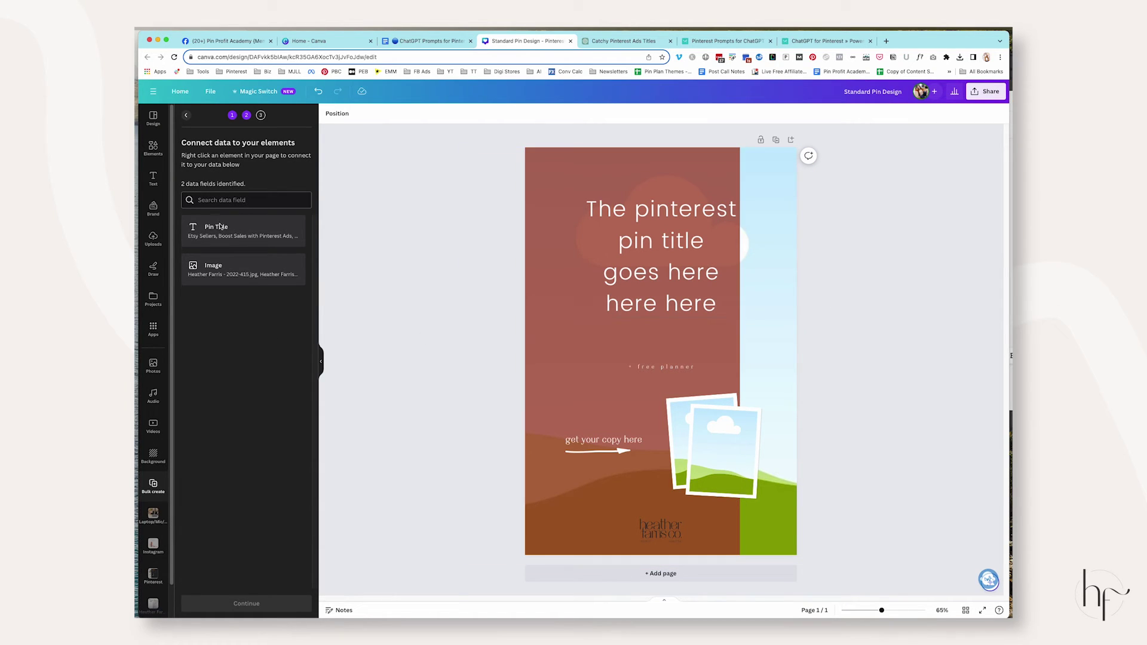
Connect the placeholder headline text on the pin to the Pin Title data field.
right_click(685, 231)
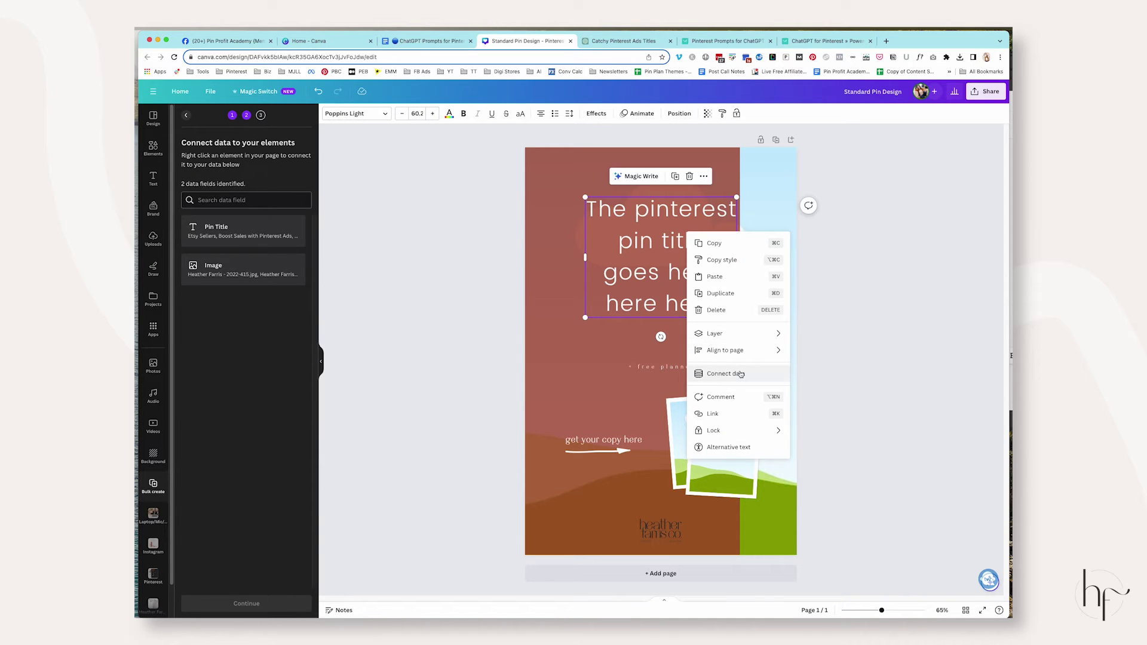
left_click(669, 212)
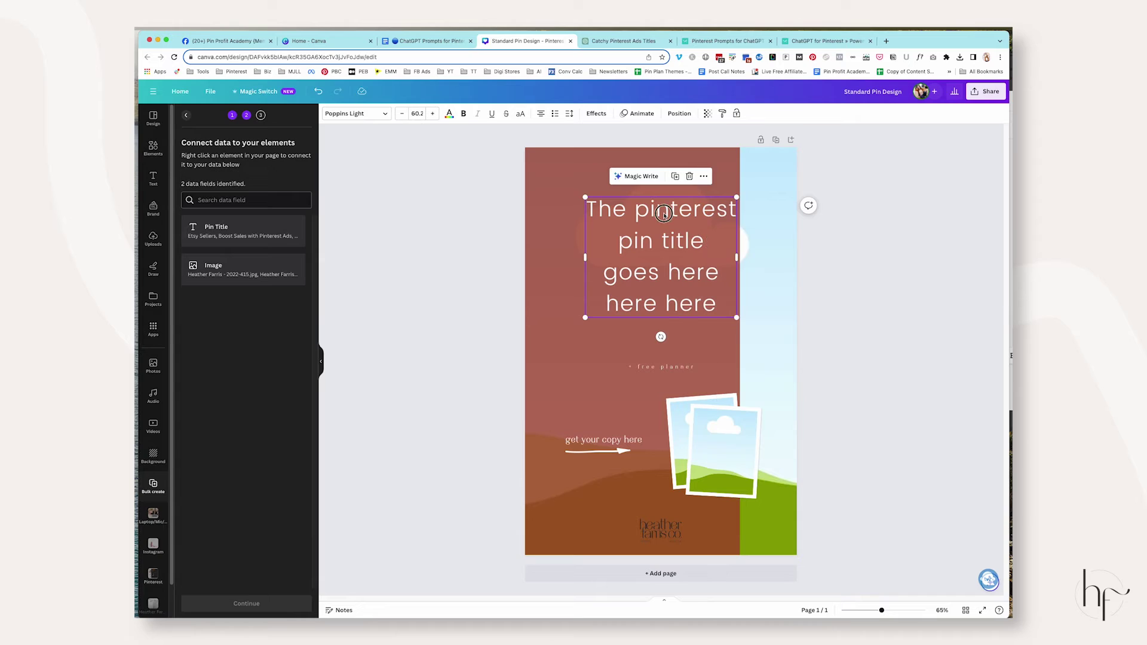
left_click(865, 292)
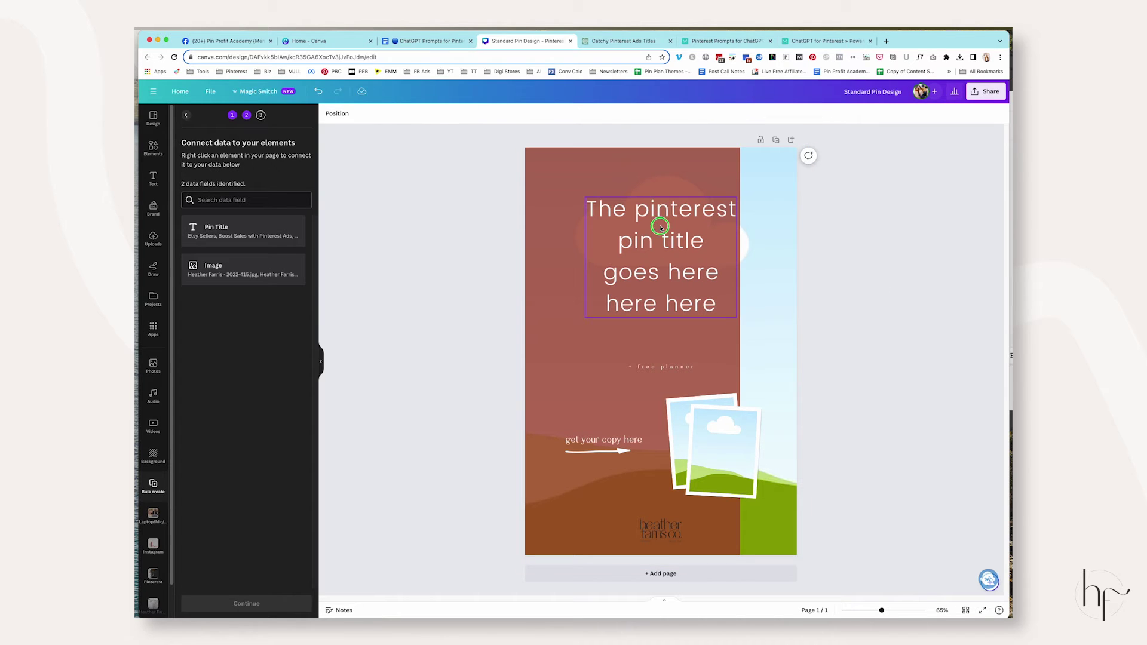
right_click(660, 227)
left_click(717, 369)
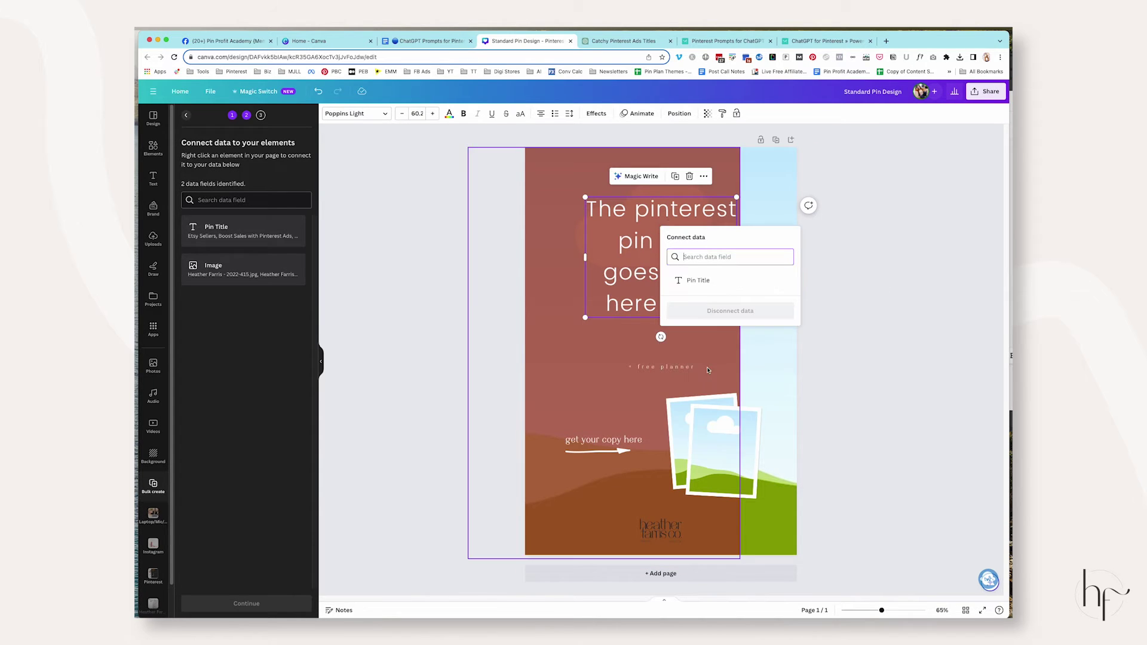
left_click(726, 280)
Connect the background frame of the pin to the Image data field.
left_click(764, 219)
right_click(757, 215)
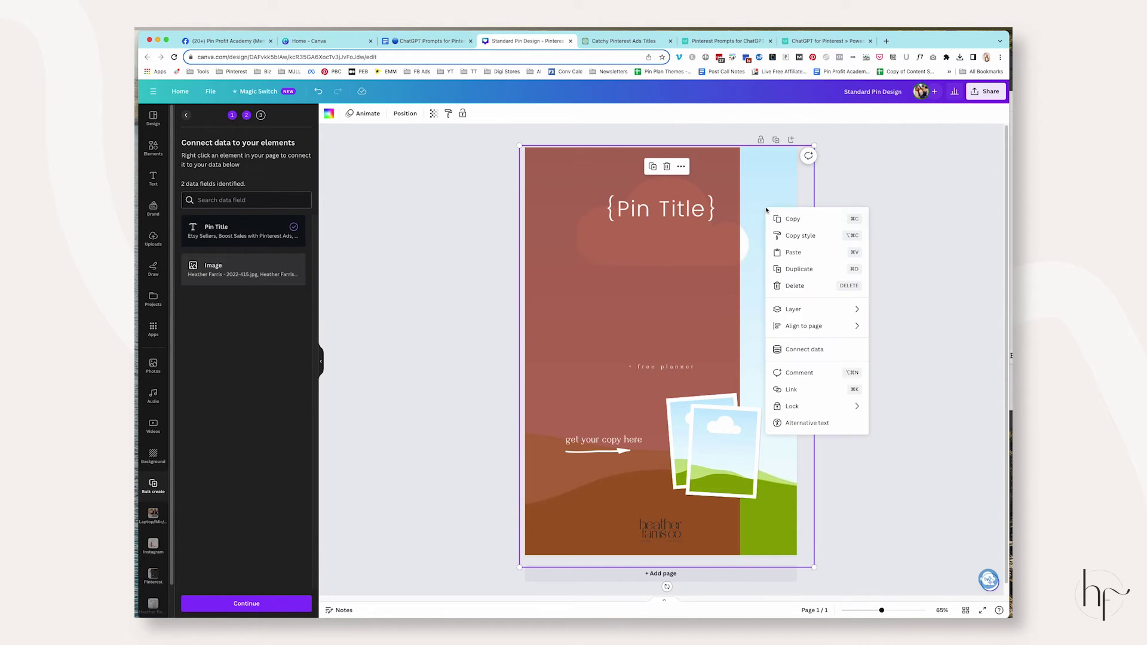
left_click(805, 350)
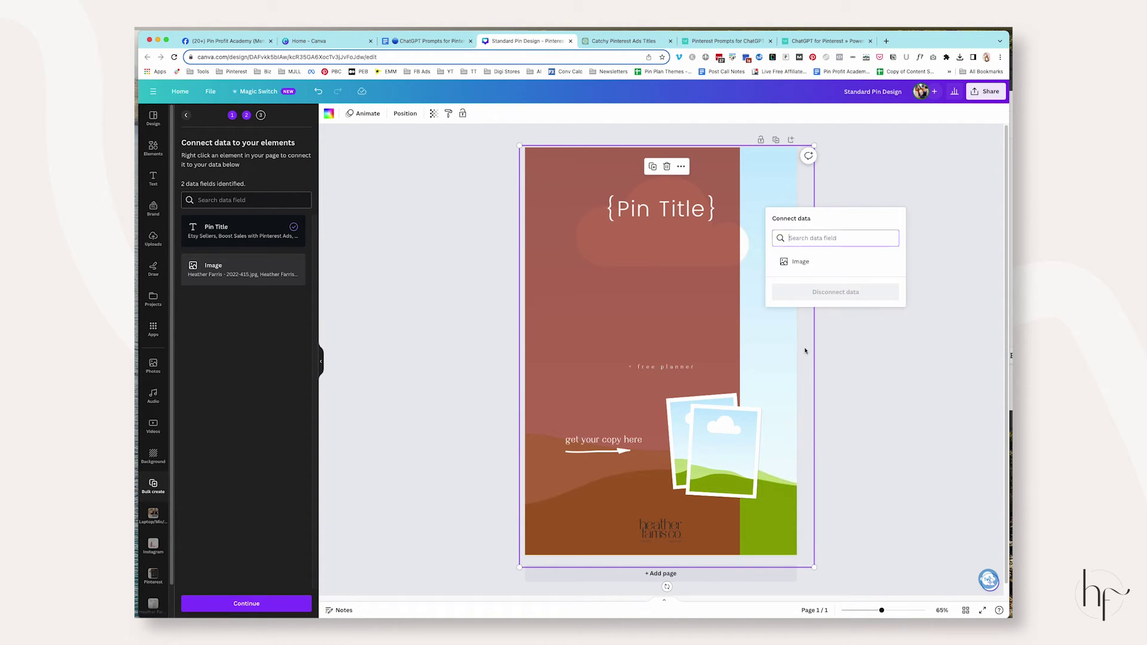
left_click(813, 263)
Move the red overlay back across the full background and generate the 10 pages from all data rows.
mouse_move(777, 289)
left_mouse_down()
mouse_move(716, 287)
mouse_move(757, 286)
left_mouse_up()
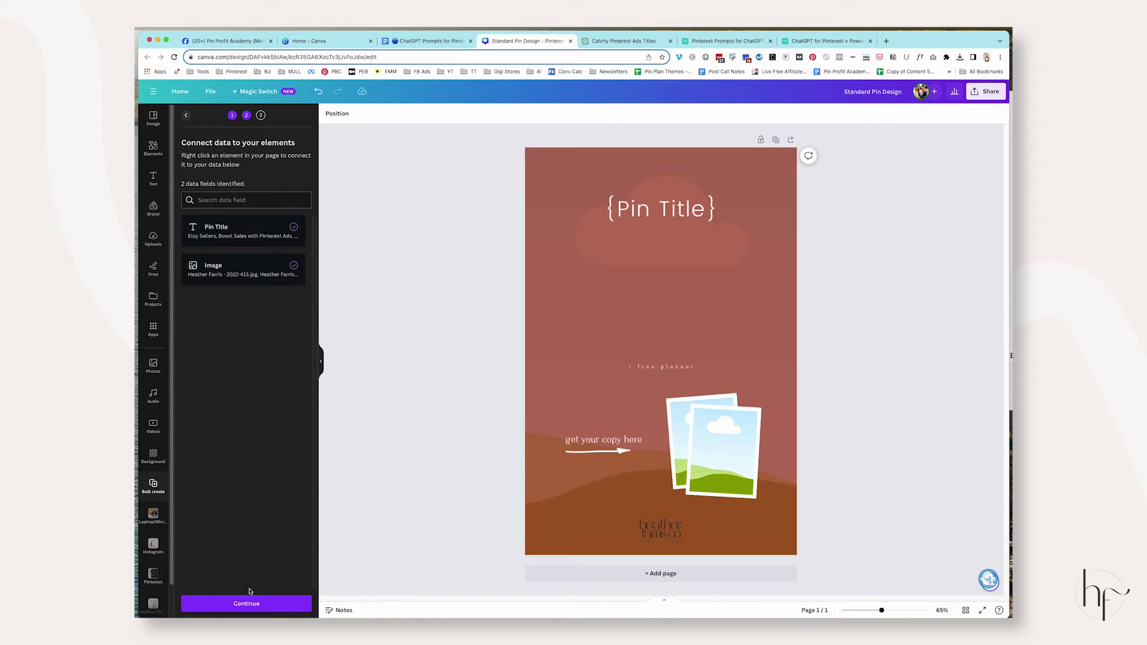
left_click(264, 605)
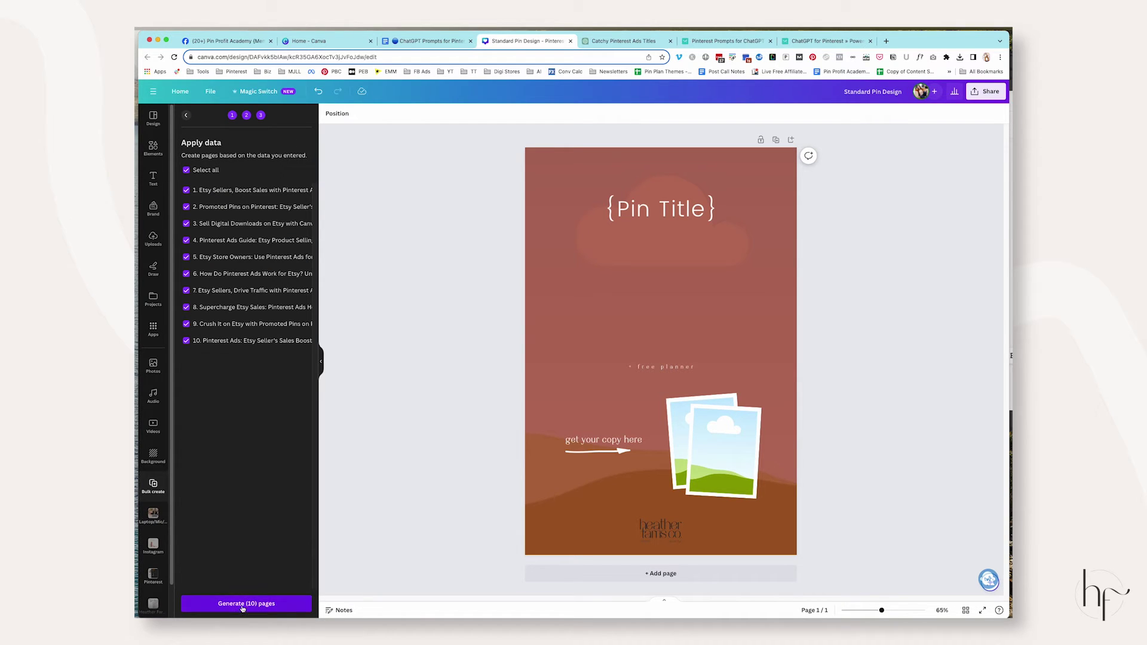
left_click(246, 604)
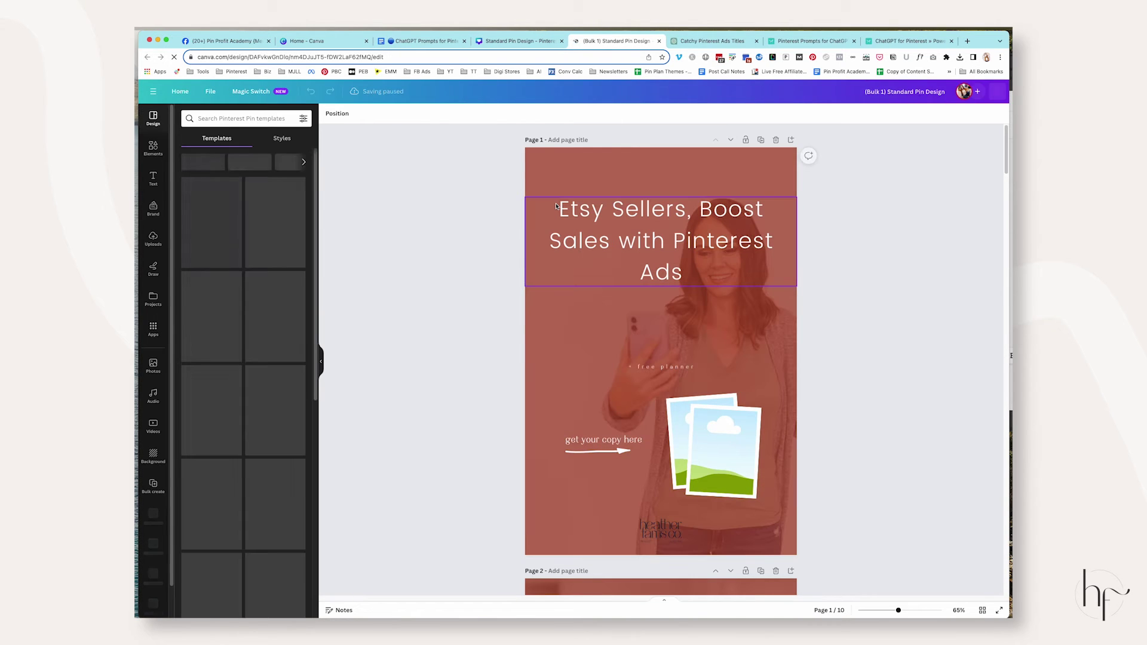
Narrow the title text box on page 1 and reposition it slightly lower, clear of the pin's edges.
left_click(734, 246)
left_click_drag(799, 249, 756, 268)
left_click(864, 264)
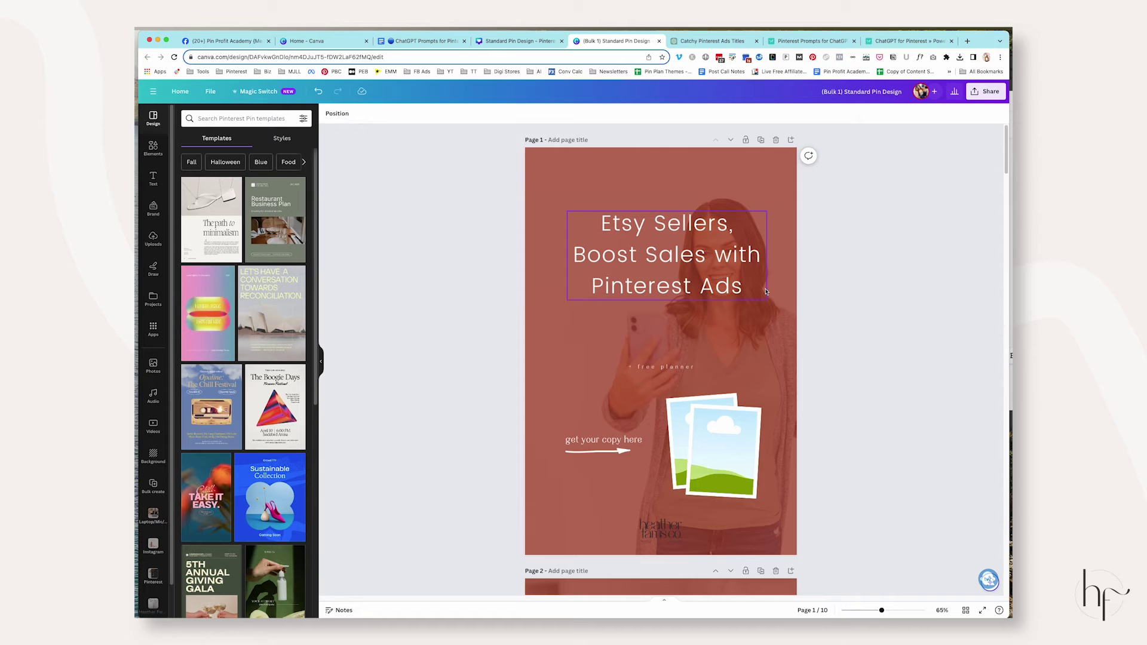
Look through the generated pins page by page and in grid view to examine their titles and background photos.
scroll(833, 300, "down", 15)
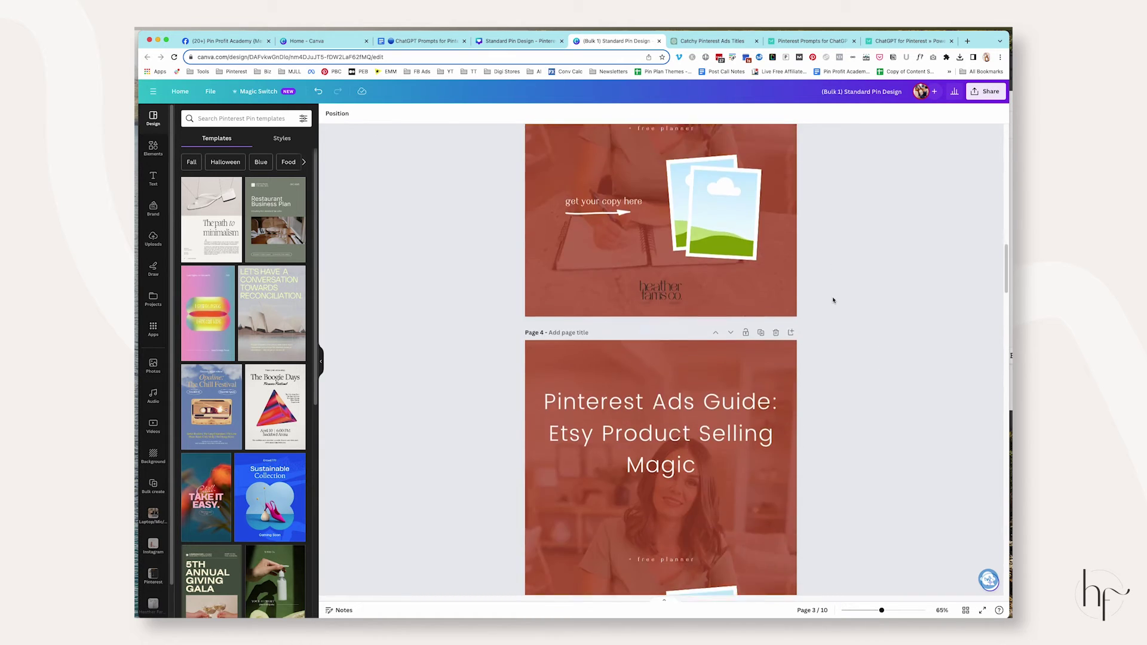
scroll(832, 299, "down", 10)
left_click(786, 224)
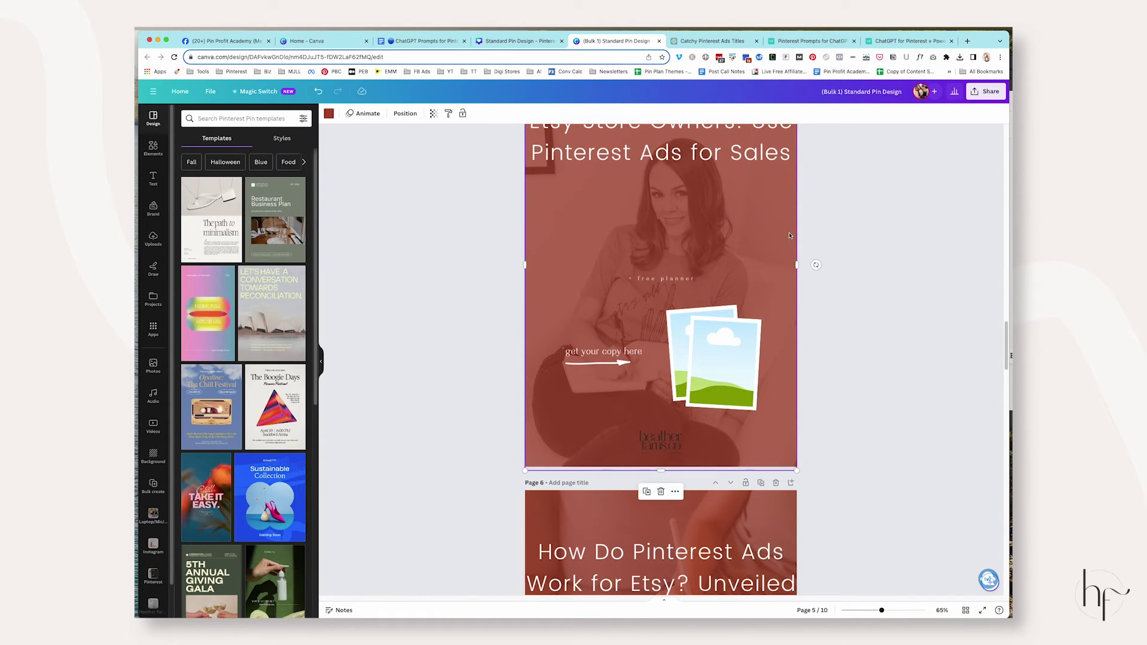
key("super+alt+g")
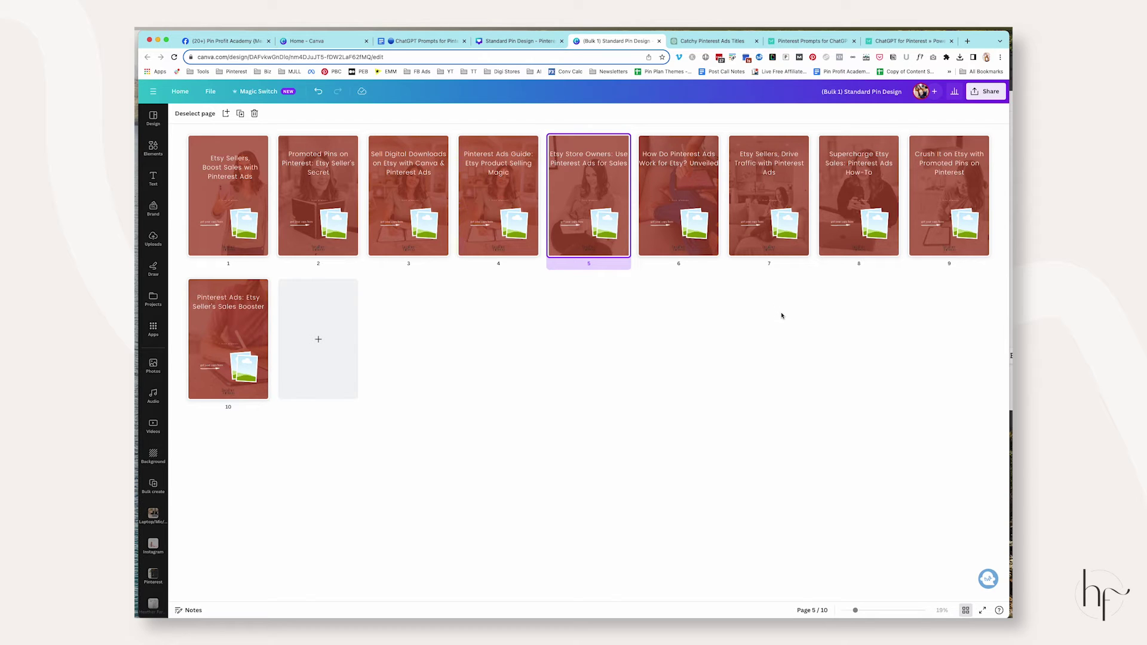
Return to the Standard Pin Design template, reopen its bulk data table, and delete the Image column.
left_click(523, 42)
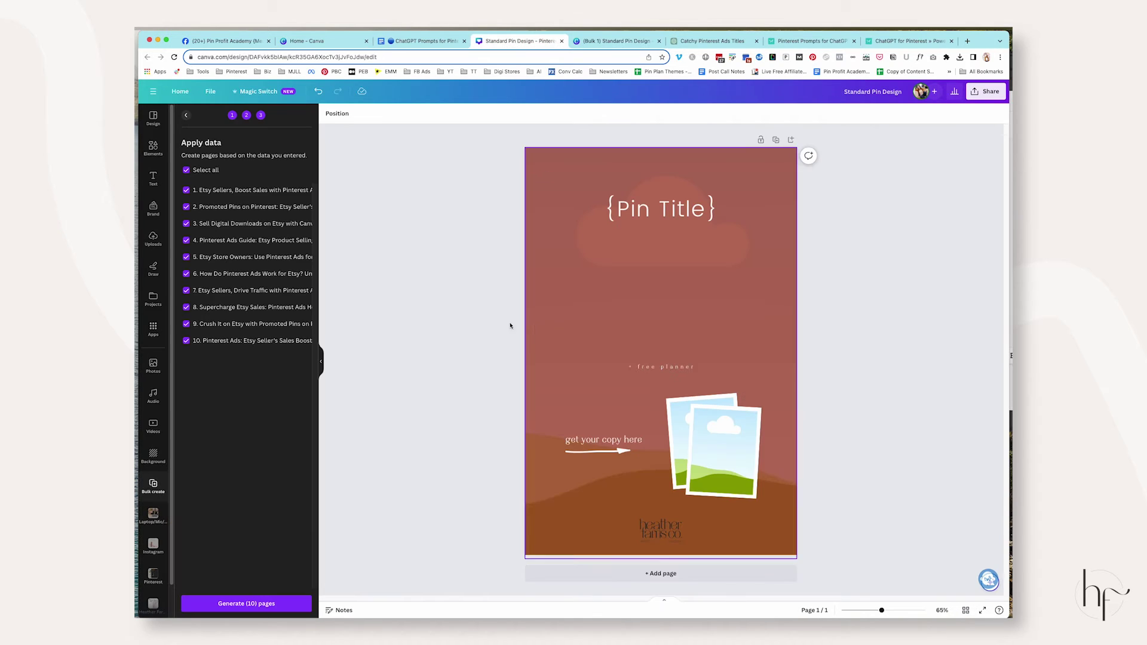
left_click(187, 116)
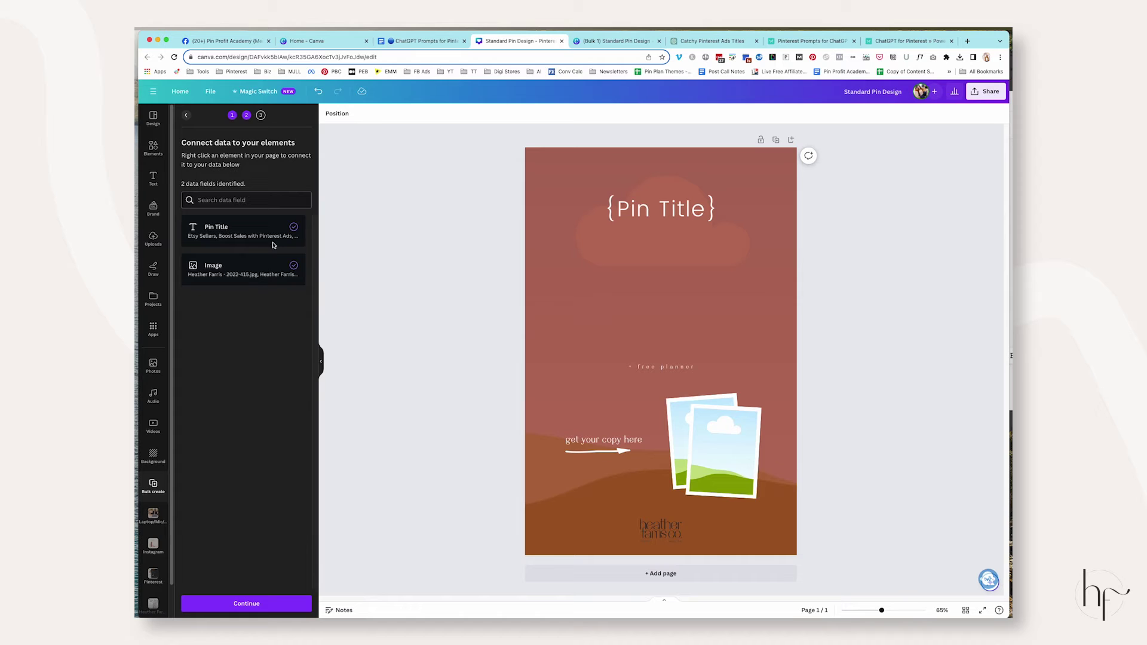
left_click(189, 116)
left_click(233, 292)
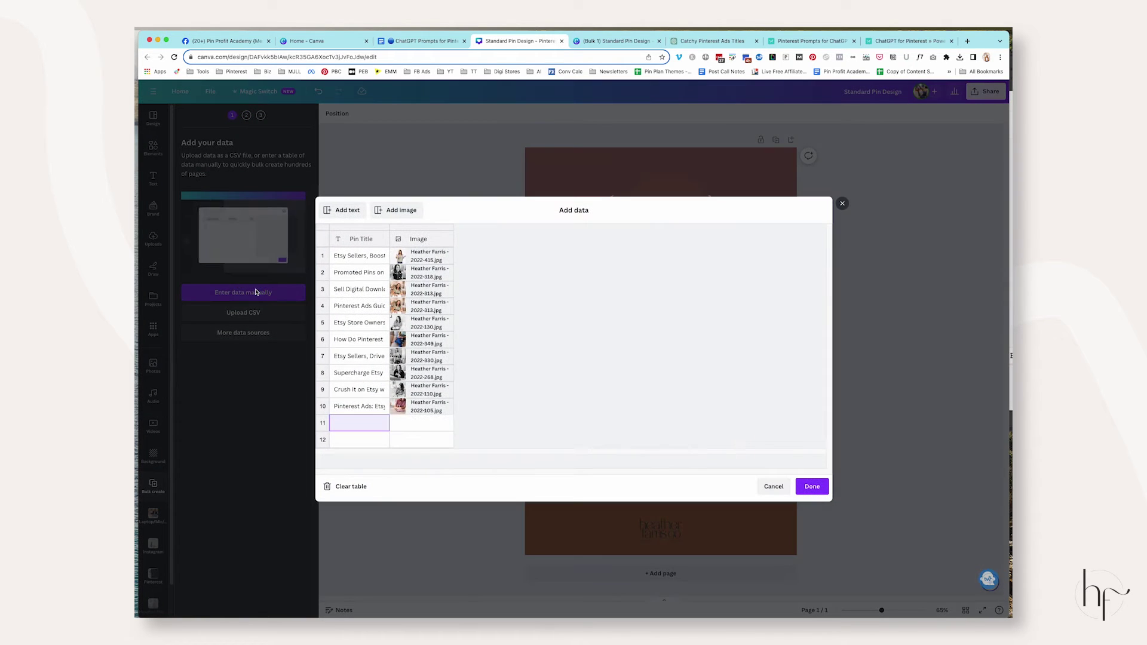
left_click(445, 241)
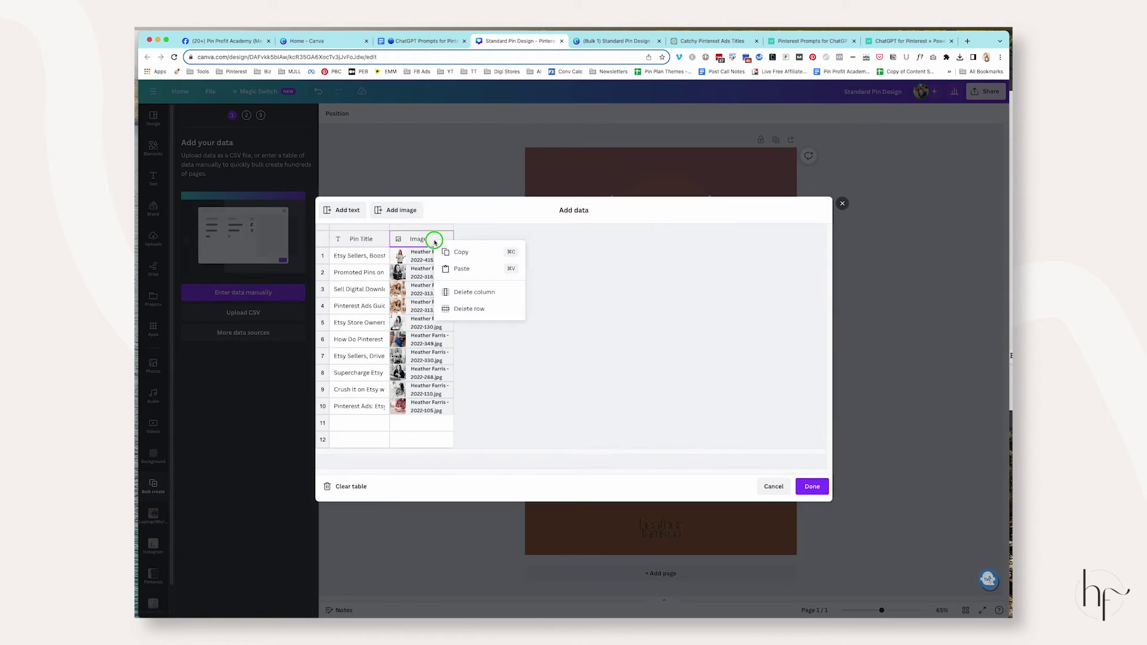
left_click(477, 291)
left_click(812, 486)
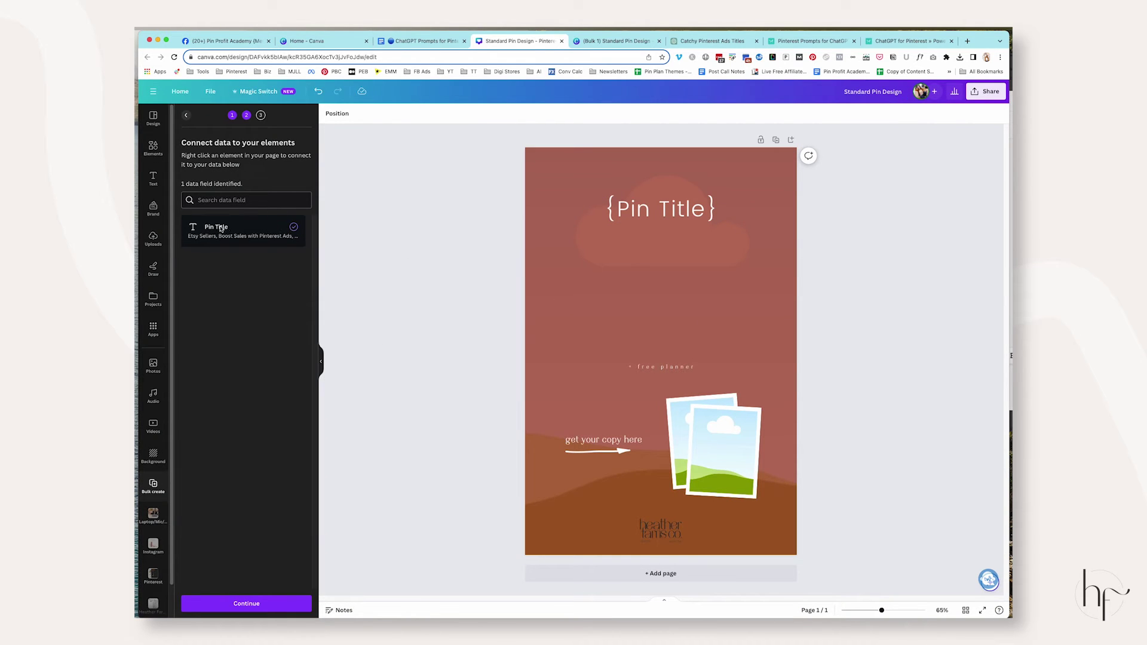
Check the headline's connection to the Pin Title field and generate the 10 pages using titles only.
right_click(675, 207)
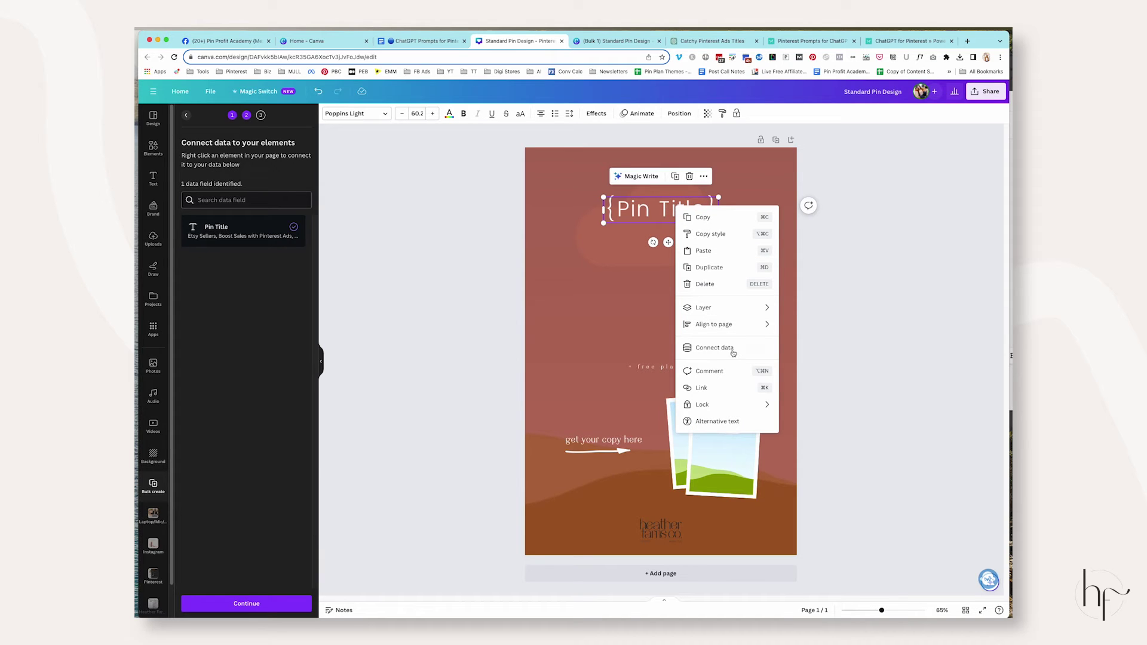
left_click(733, 349)
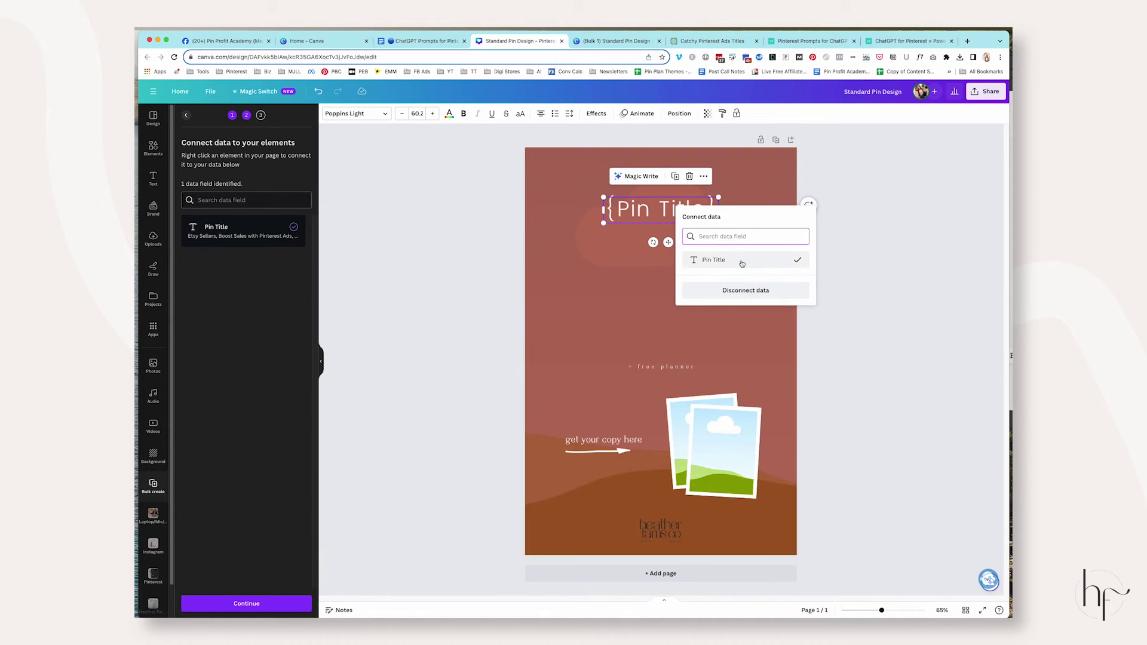
left_click(876, 251)
left_click(265, 604)
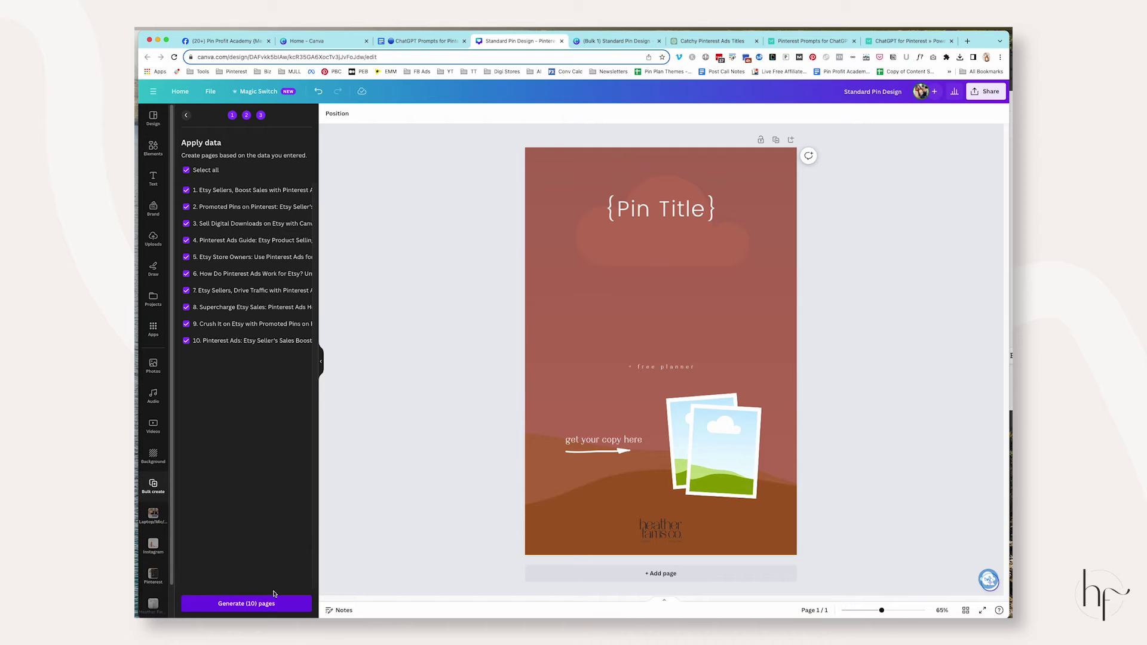
left_click(266, 605)
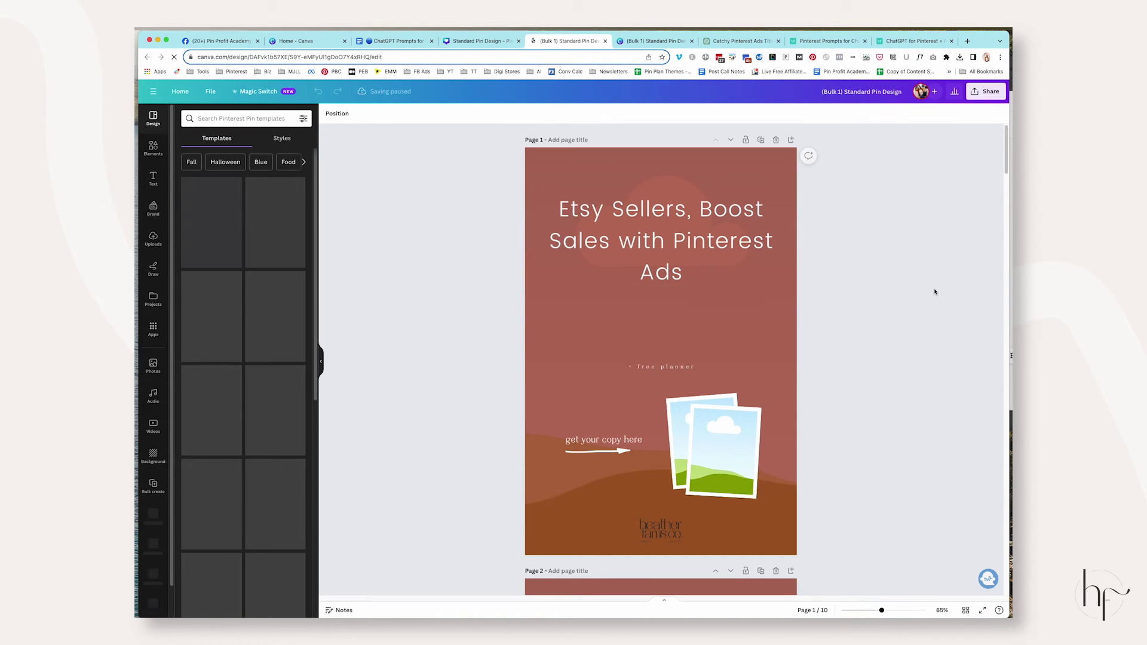
Try shifting the red overlay on page 1 aside to expose the background image, and browse stock photos for it.
left_click_drag(787, 179, 802, 198)
left_click_drag(679, 167, 767, 166)
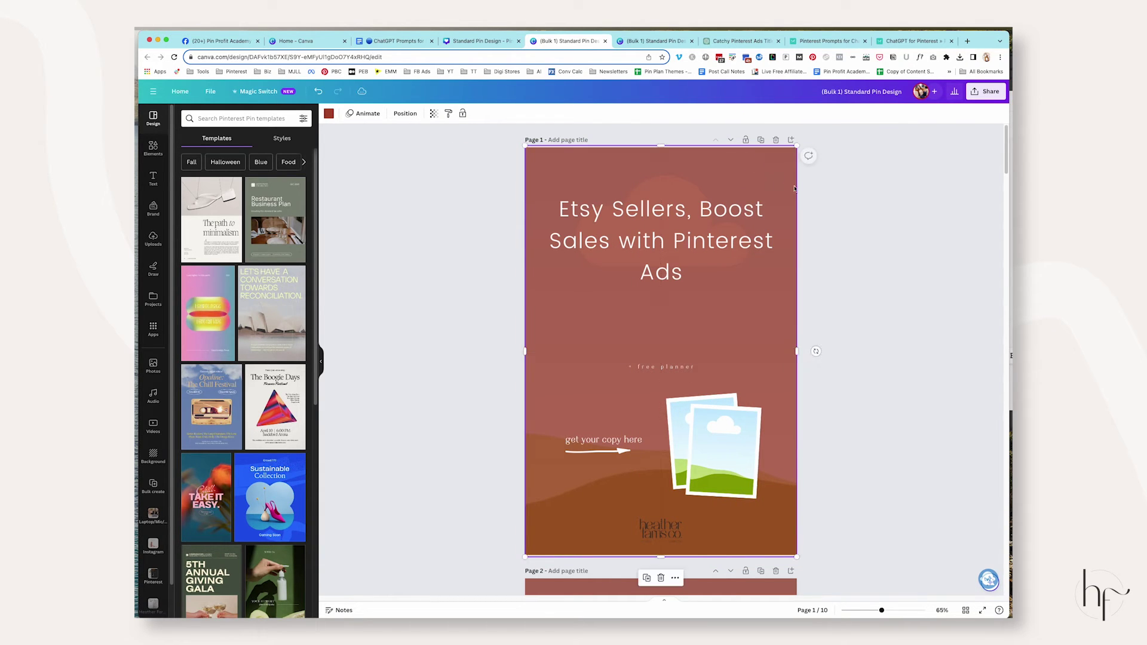
mouse_move(751, 173)
left_mouse_down()
mouse_move(696, 171)
mouse_move(764, 172)
left_mouse_up()
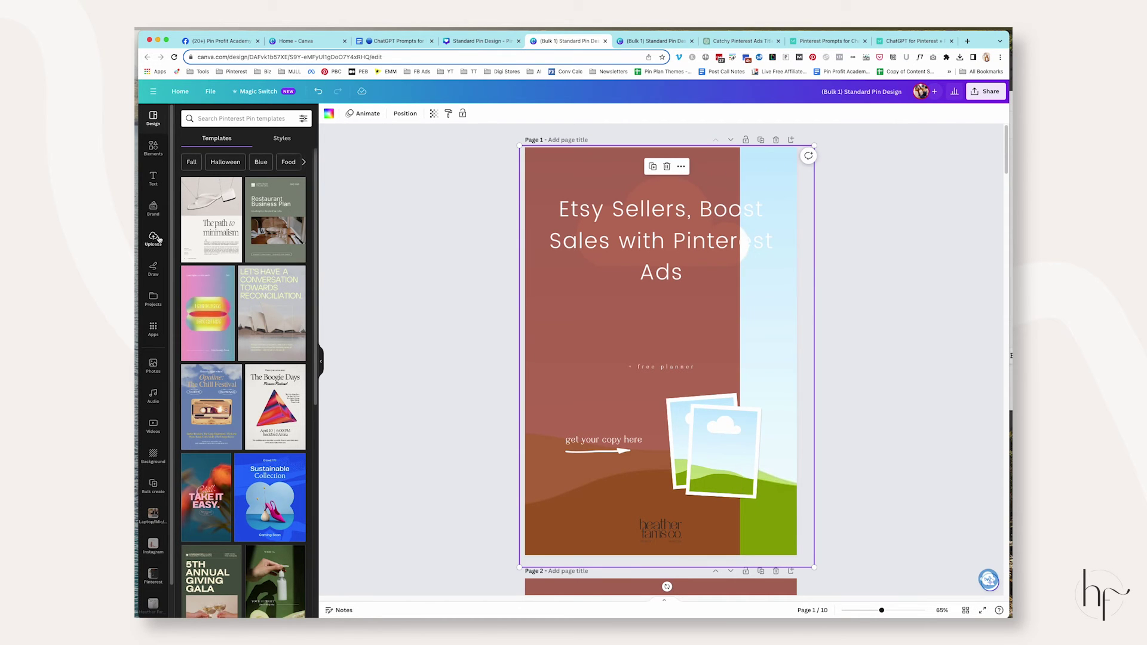
left_click(153, 365)
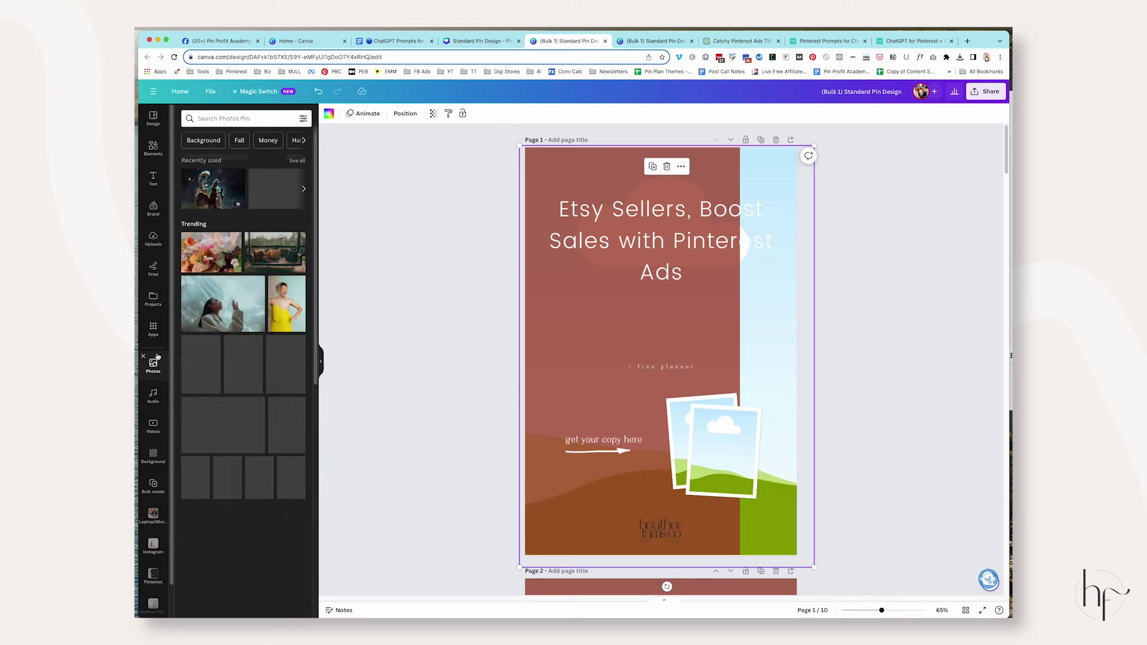
scroll(263, 332, "down", 10)
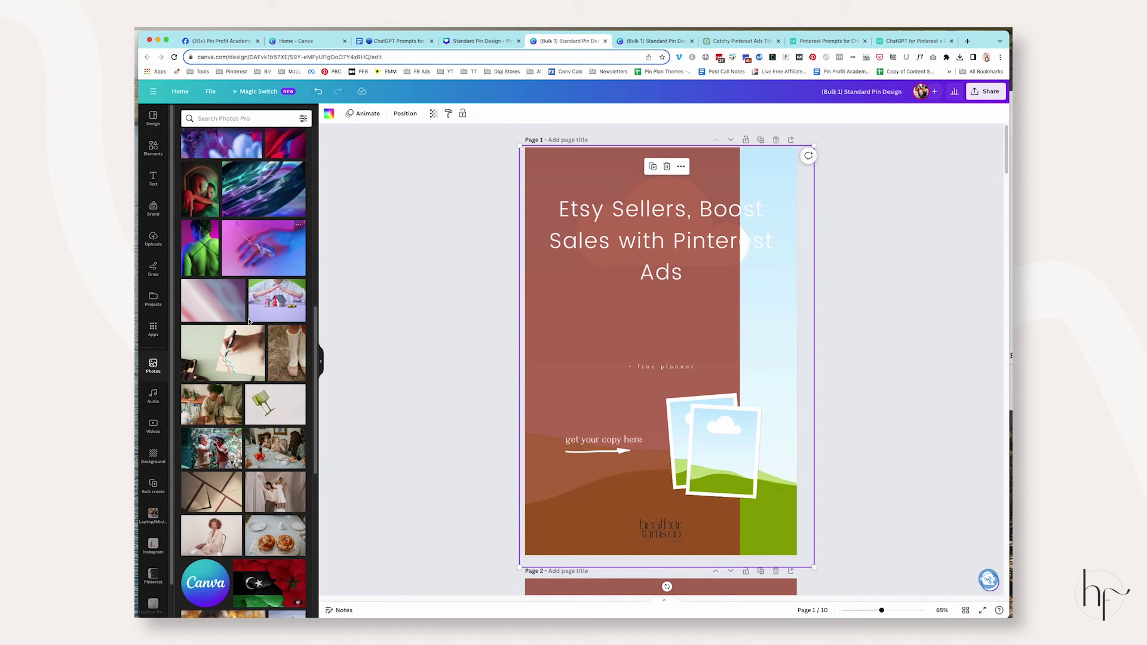
scroll(247, 354, "up", 10)
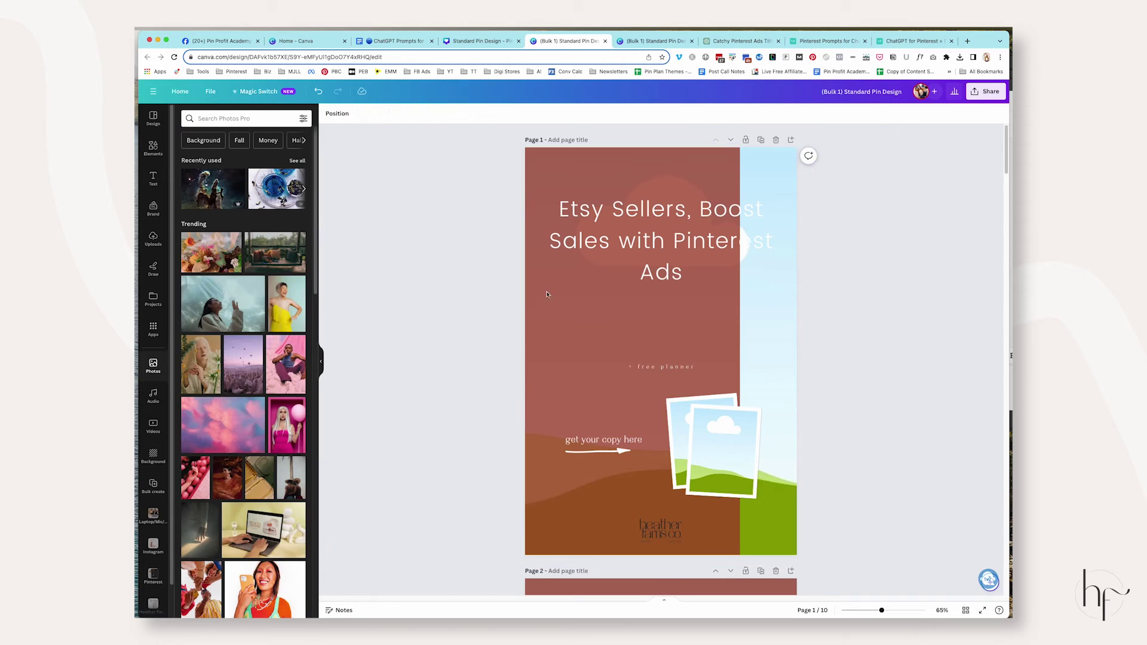
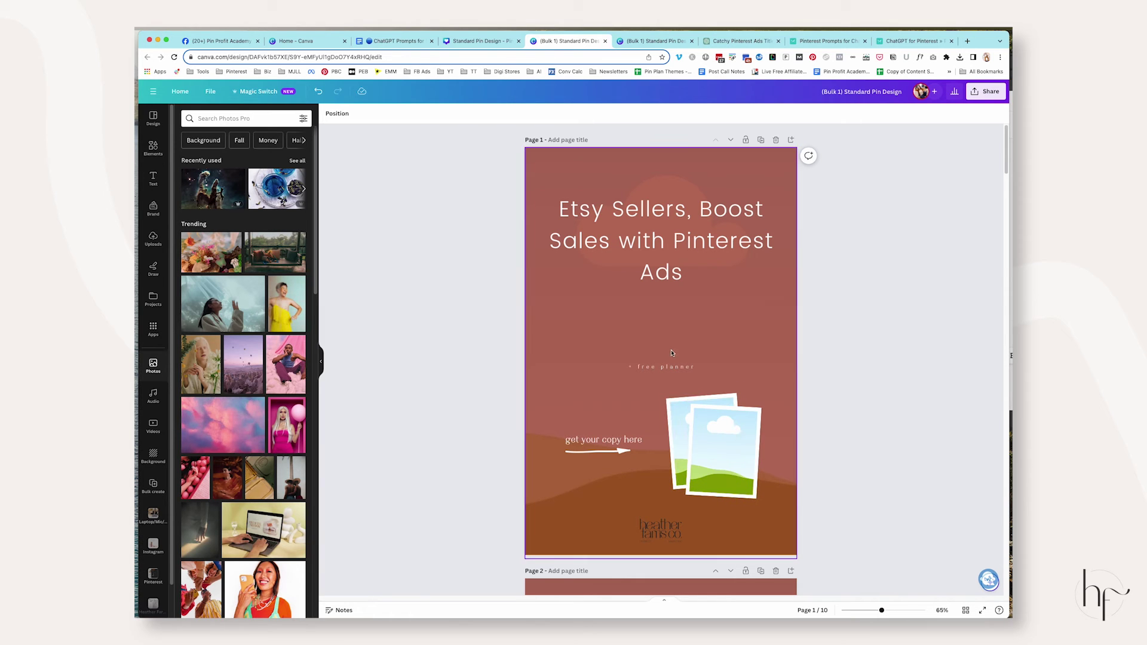
Narrow and reposition the title on page 1, and move the "free planner" line up just beneath it.
left_click(739, 229)
left_click_drag(797, 242, 724, 248)
left_click_drag(699, 249, 740, 263)
left_click_drag(662, 370, 666, 326)
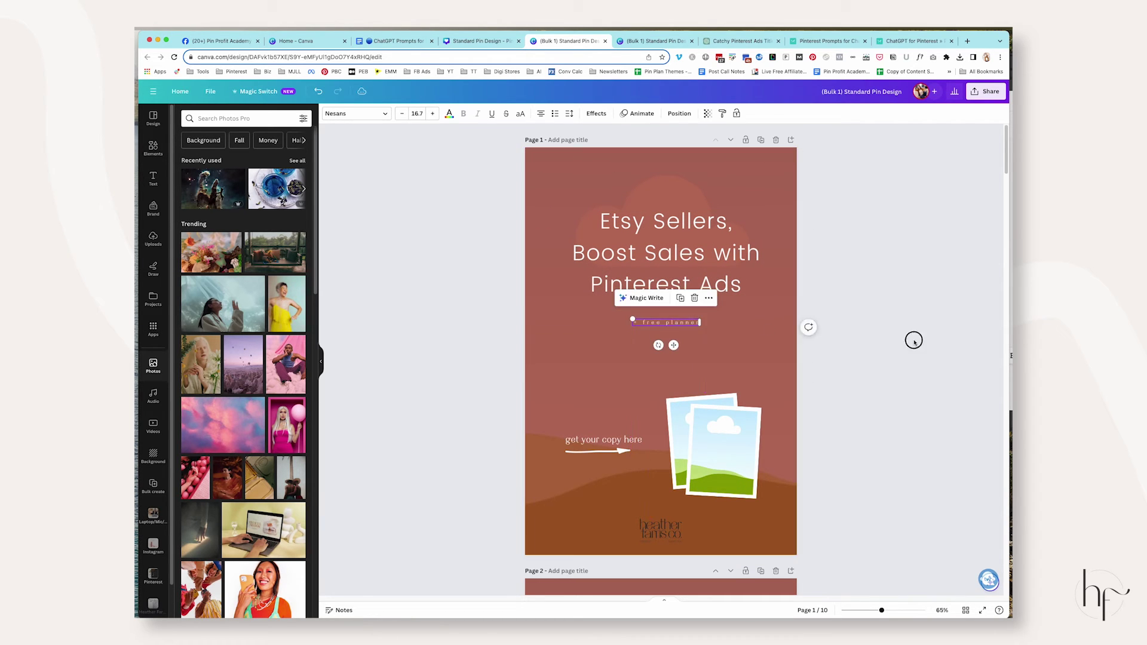
Look over all the generated title-only pins in grid view.
left_click(914, 338)
scroll(890, 343, "down", 10)
left_click(965, 610)
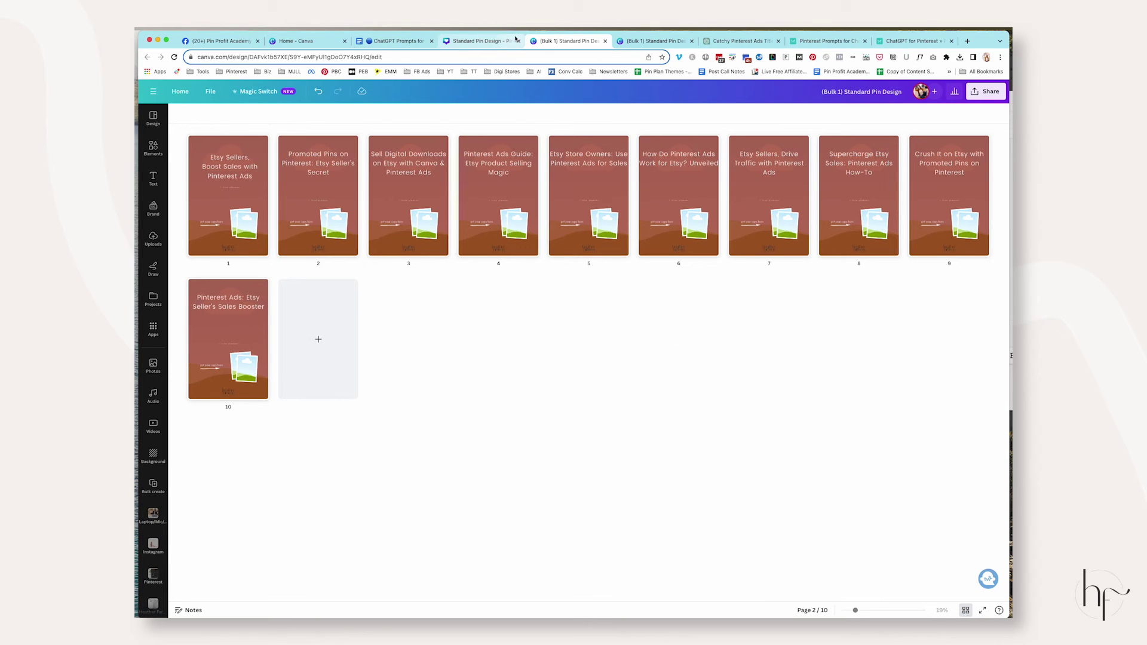
Leave the Standard Pin Design template and create a new blank Pinterest Pin design at 1000 × 1500 px.
left_click(477, 40)
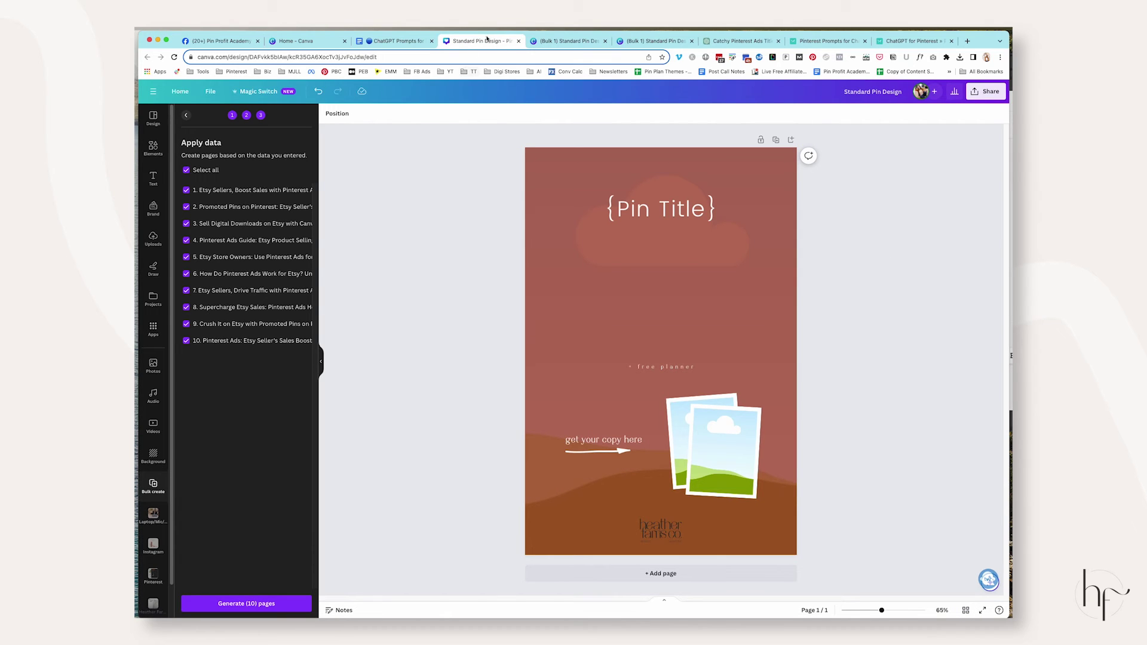
left_click(180, 91)
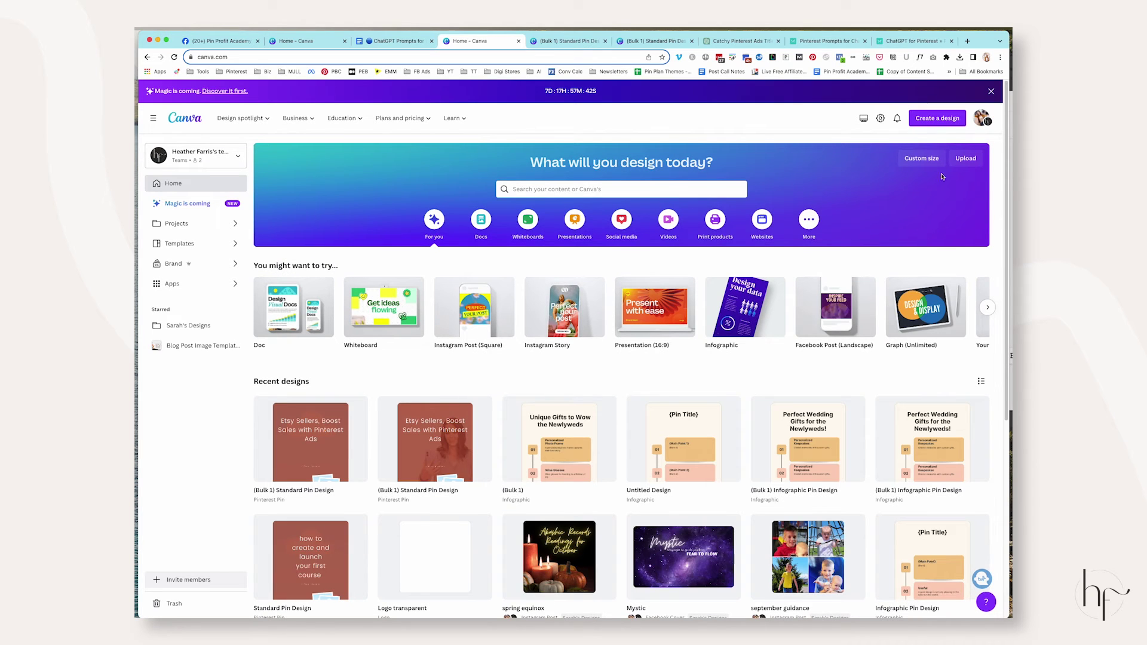
left_click(937, 117)
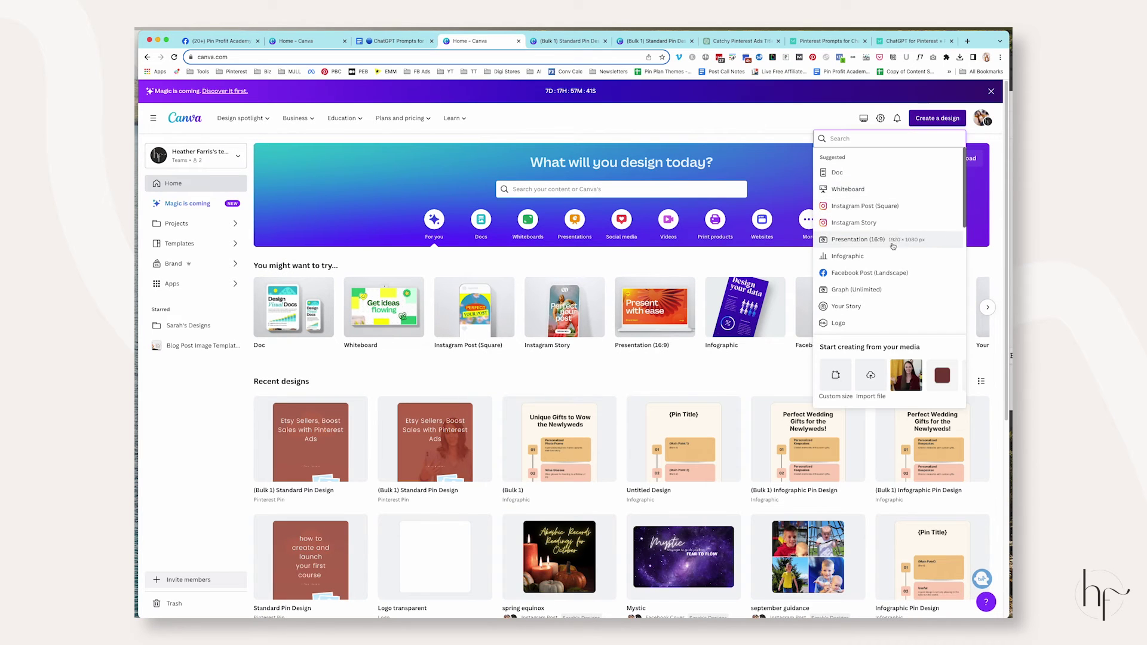
type("pinterest")
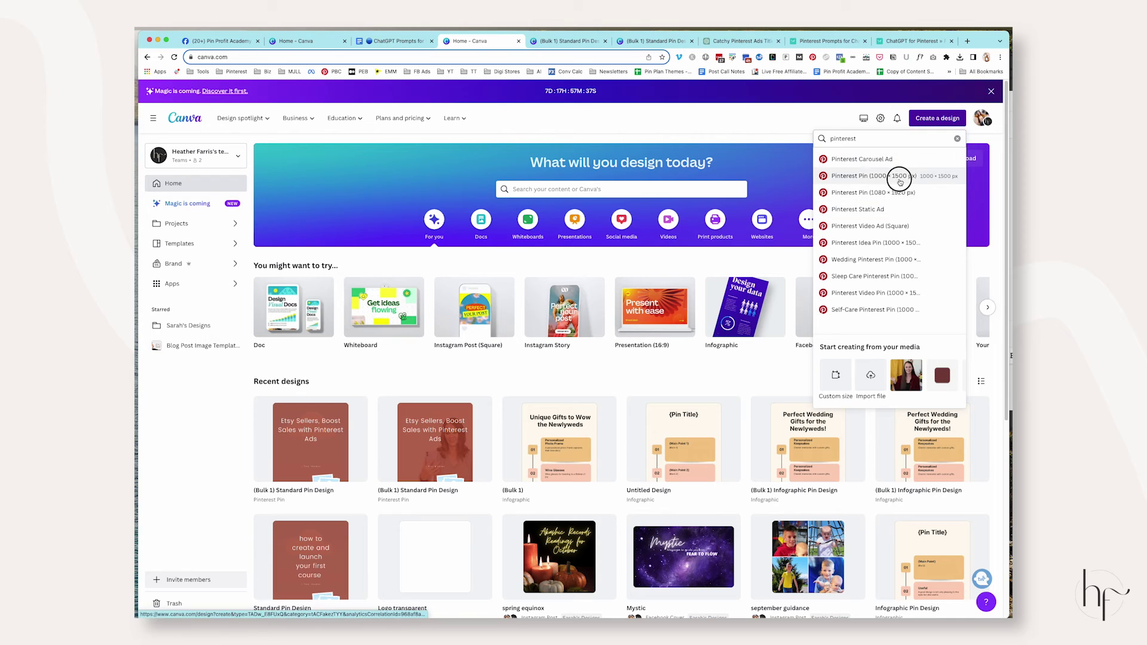
left_click(898, 176)
key("ctrl+Tab")
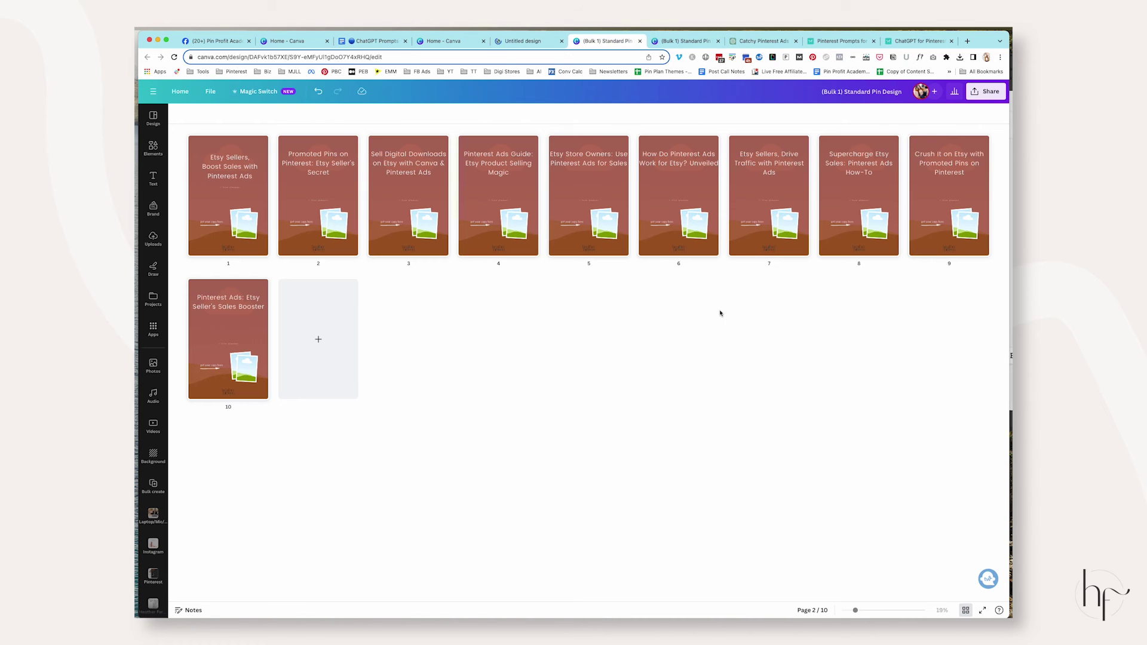
key("ctrl+shift+Tab")
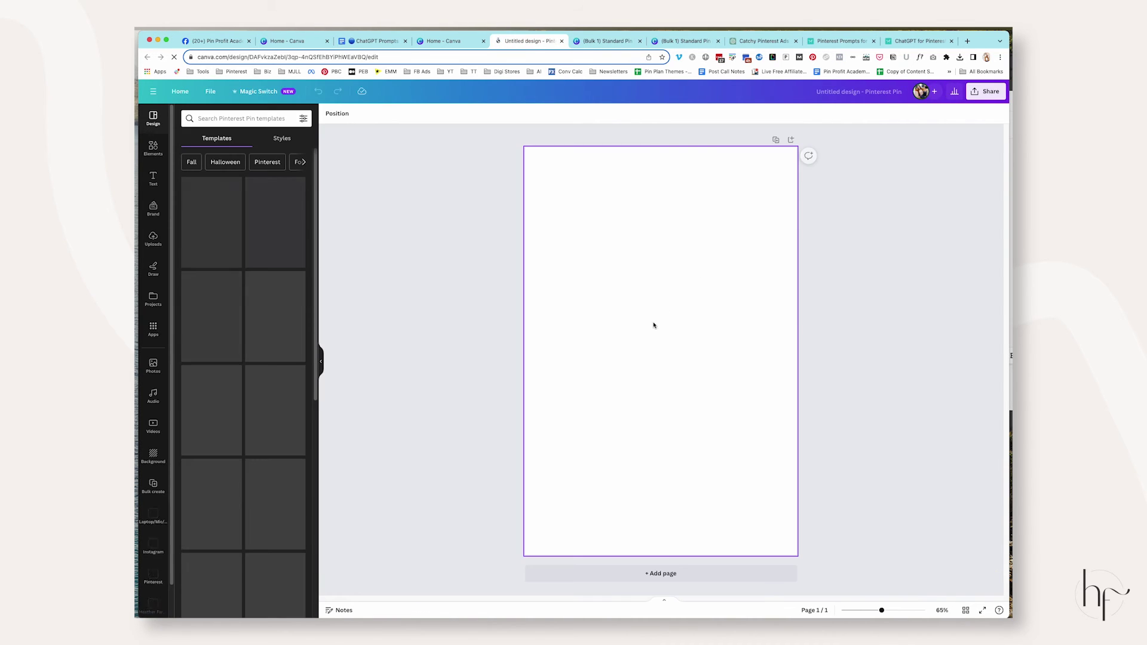
Fill the blank page with the "Etsy Sellers, Boost Sales with Pinterest Ads" pin from the (Bulk 1) Standard Pin Design project.
left_click(153, 298)
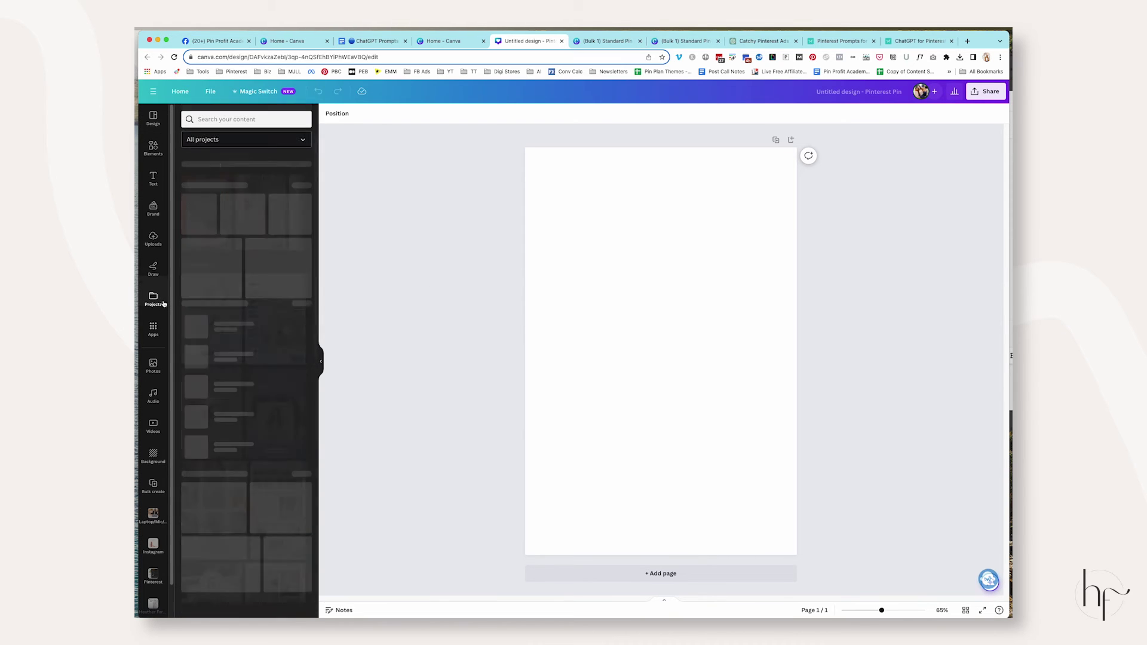
left_click(275, 255)
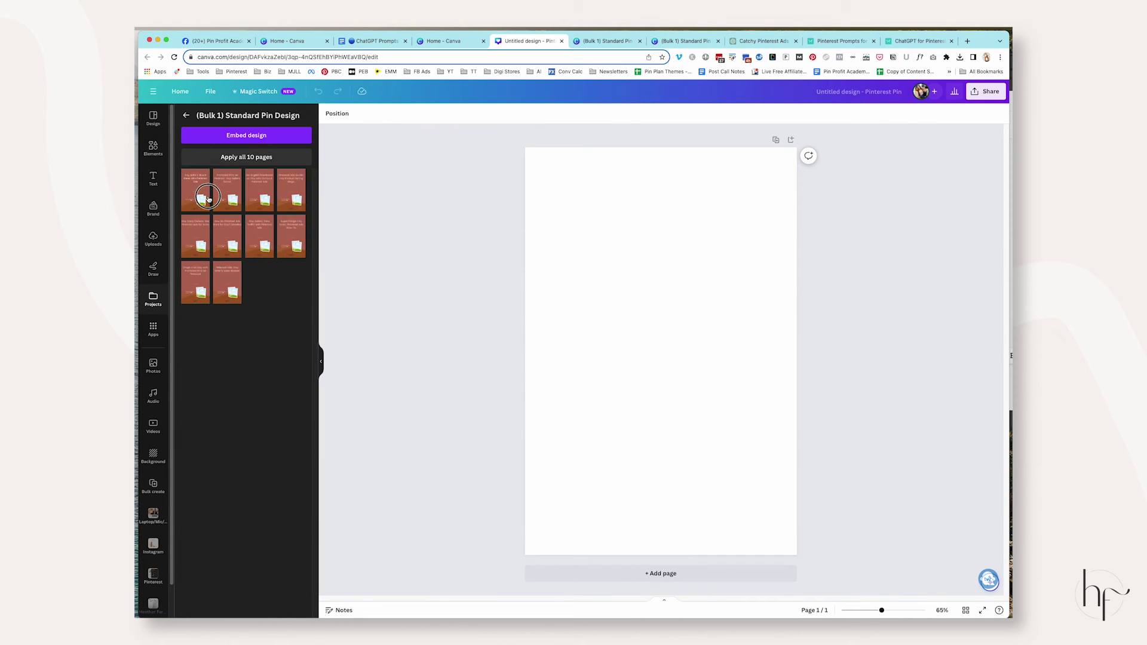
left_click(227, 203)
Start sharing the pin to Pinterest, connect a new Pinterest account and grant it access.
left_click(985, 91)
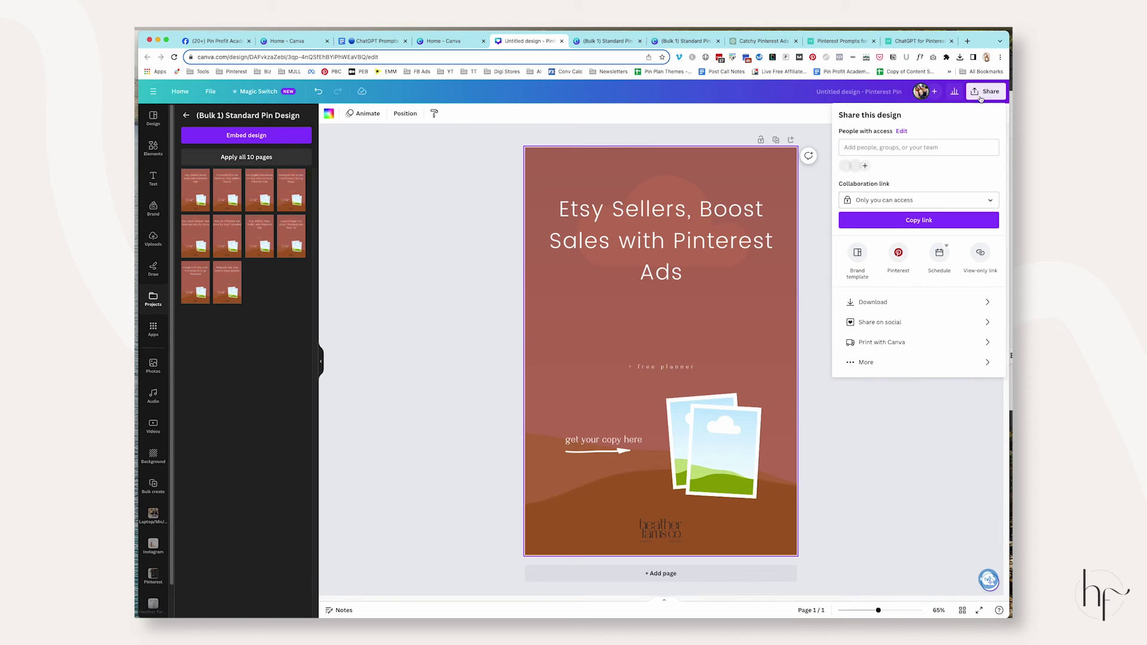
left_click(904, 264)
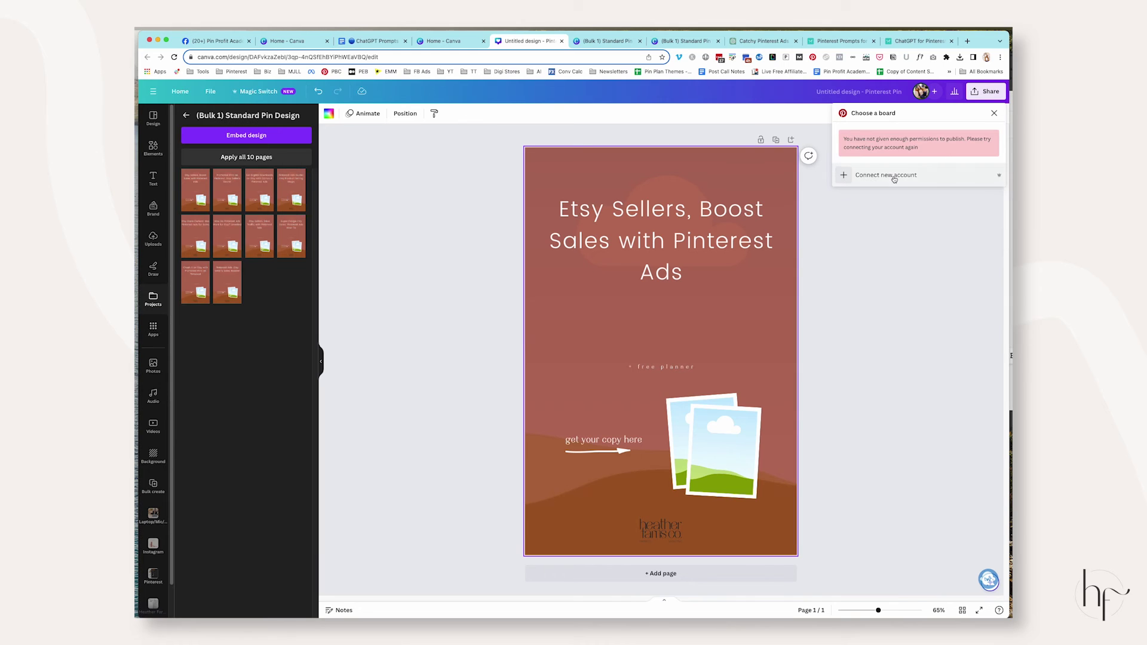
left_click(902, 178)
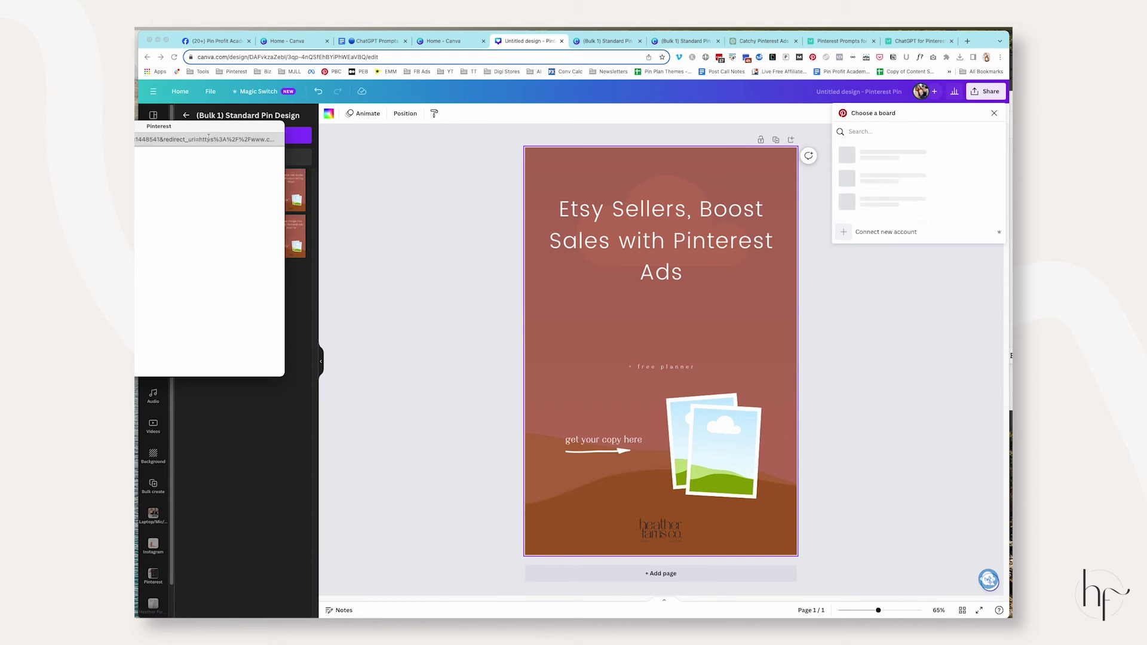
left_click_drag(212, 128, 470, 136)
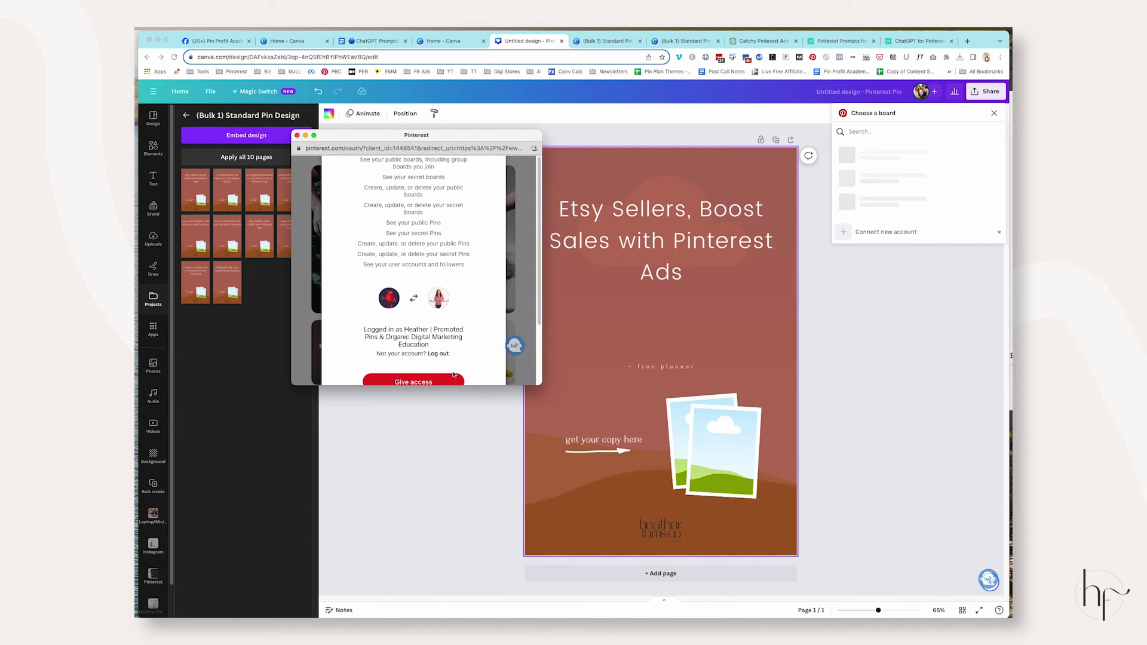
left_click(413, 382)
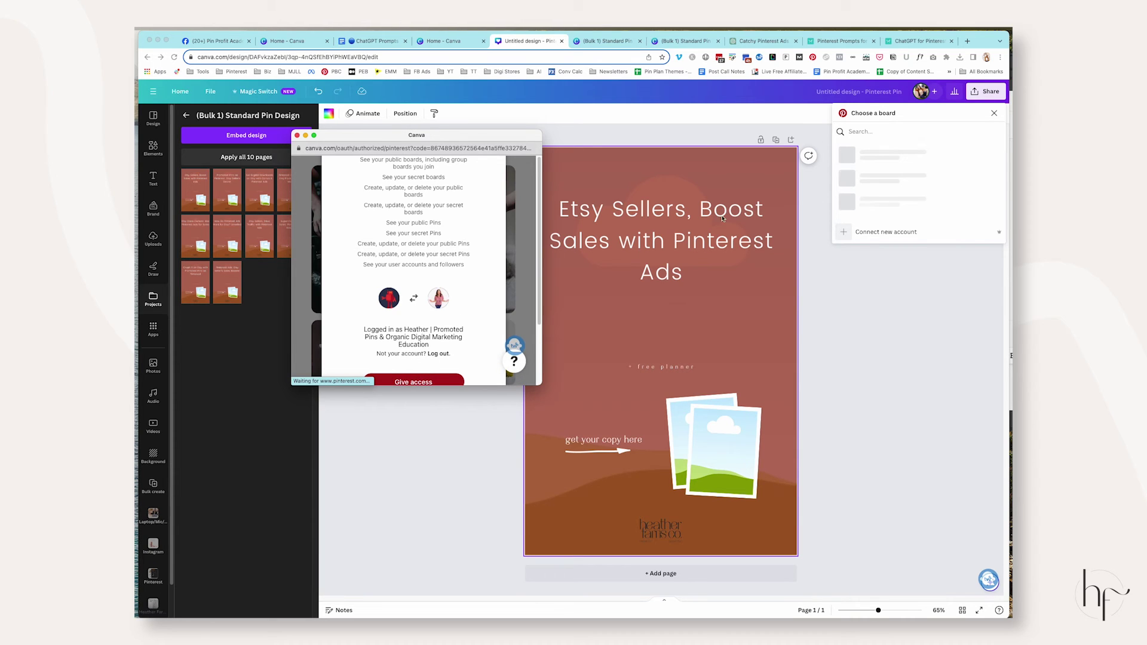
Reopen the Pinterest sharing form, examine its title, description, destination website and scheduling options, and close it without publishing.
left_click(877, 313)
left_click(986, 91)
left_click(899, 257)
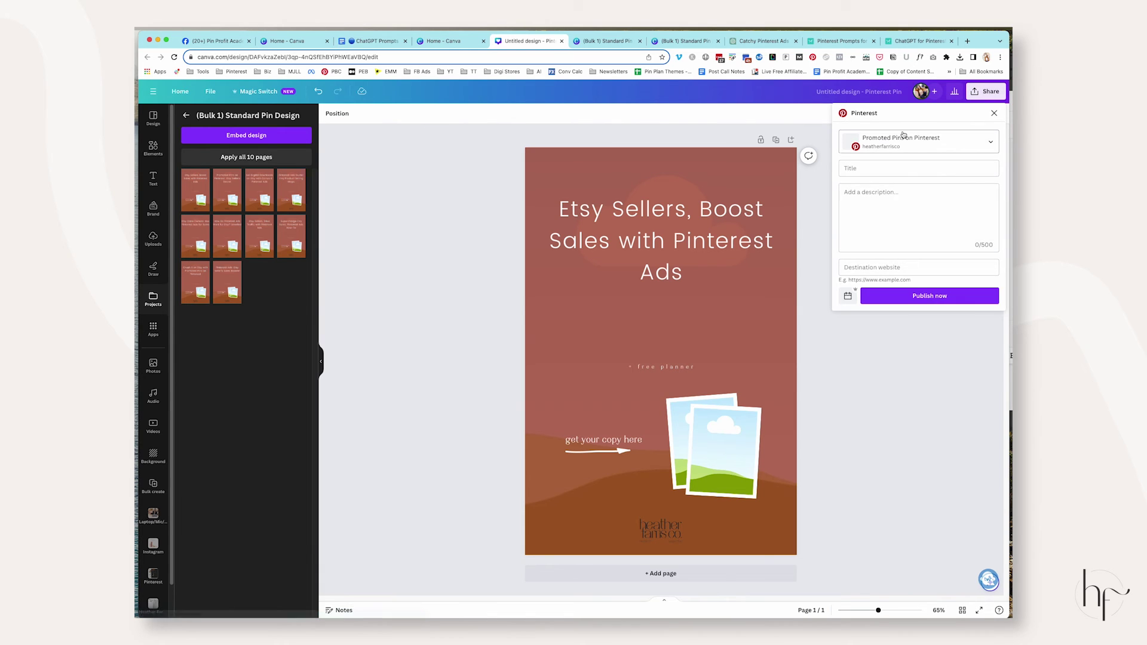
left_click(901, 169)
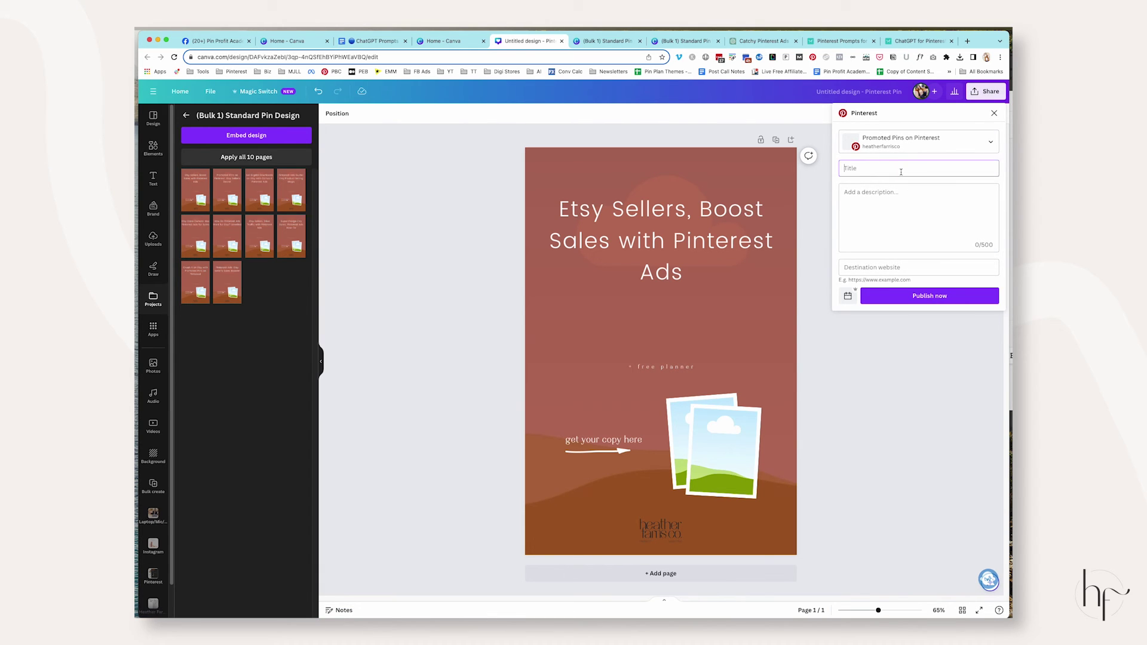
left_click(944, 201)
left_click(924, 269)
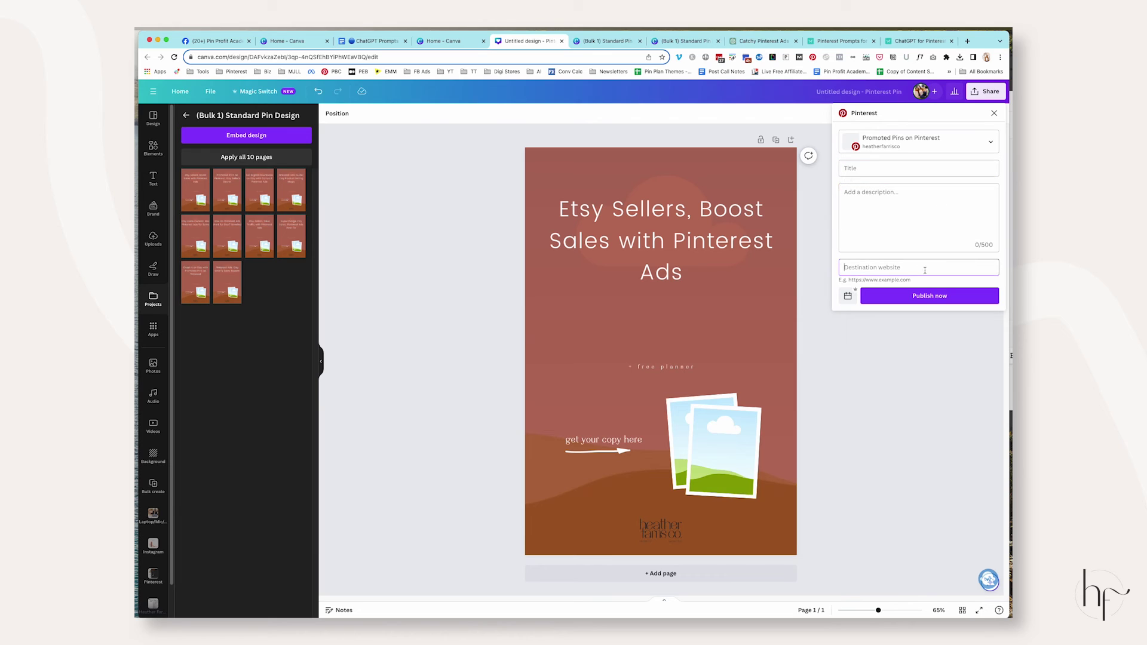
left_click(848, 296)
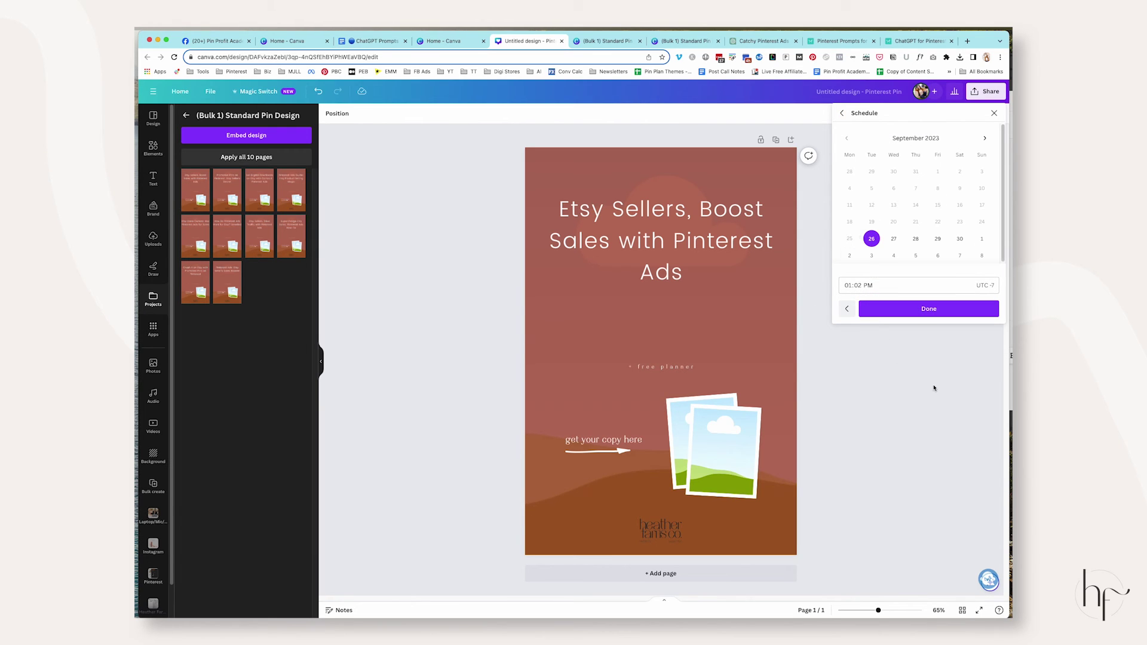
left_click(842, 112)
left_click(994, 113)
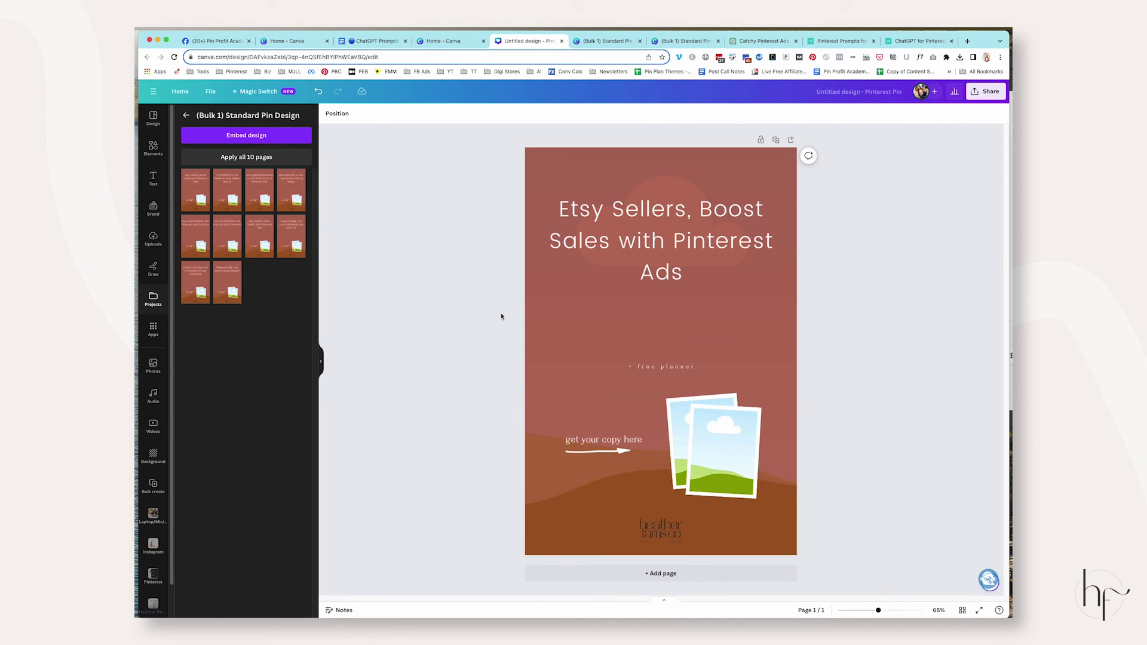
Open pinterest.com in a new browser tab, go to the account's profile and look through its created pins.
left_click(967, 40)
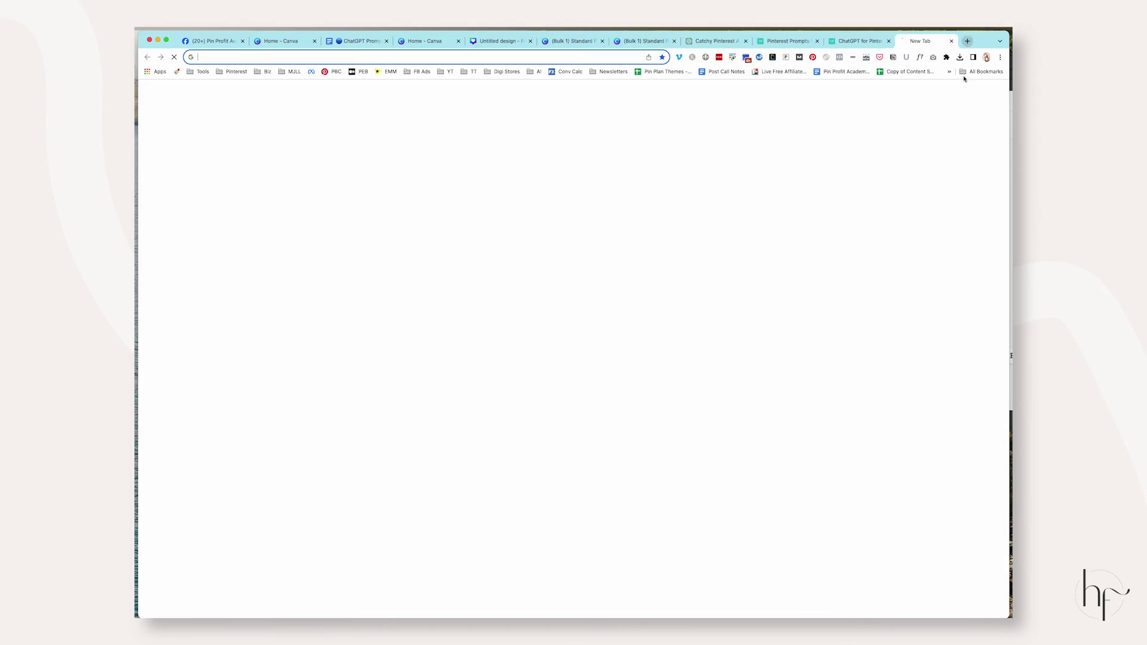
type("pinterest.com")
key("Return")
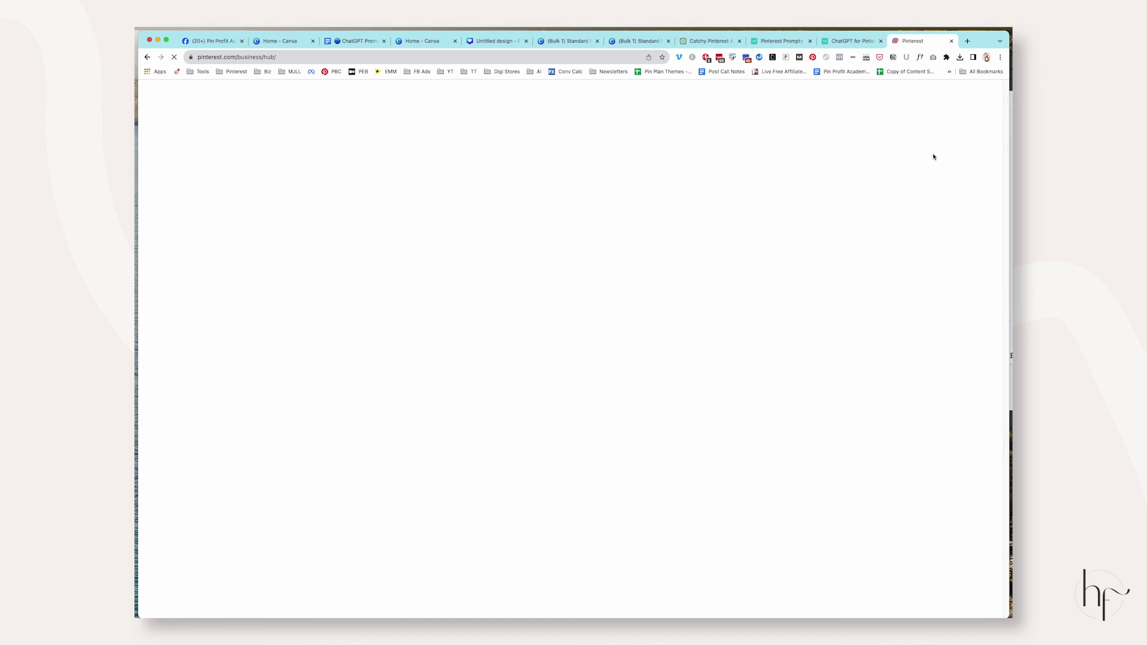
left_click(974, 97)
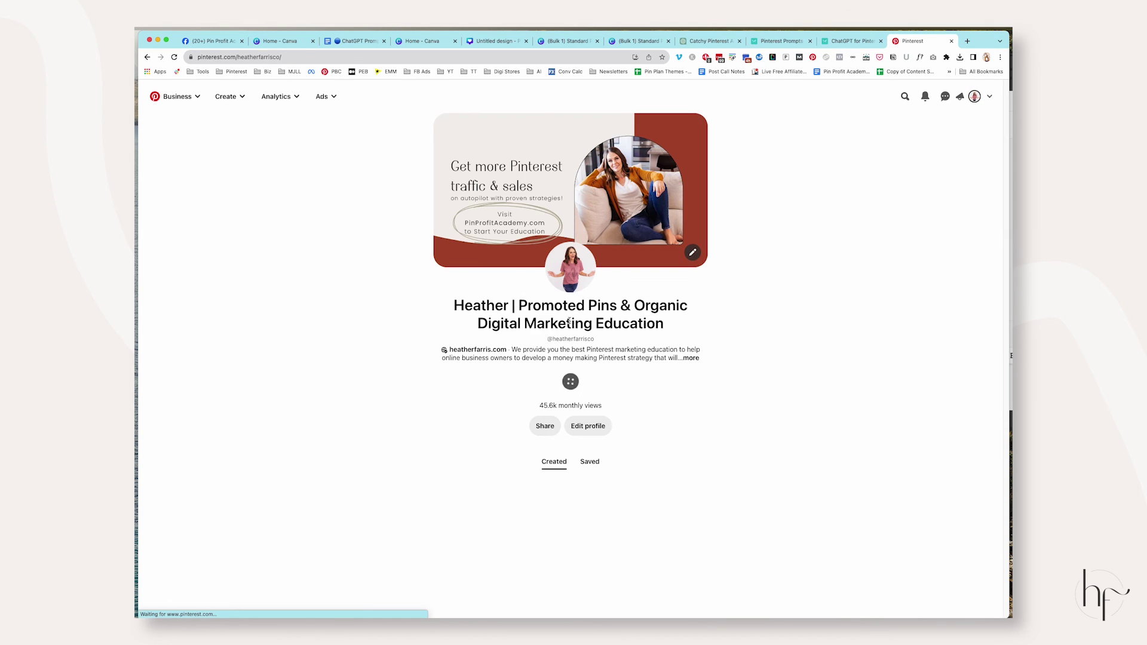
scroll(762, 274, "down", 3)
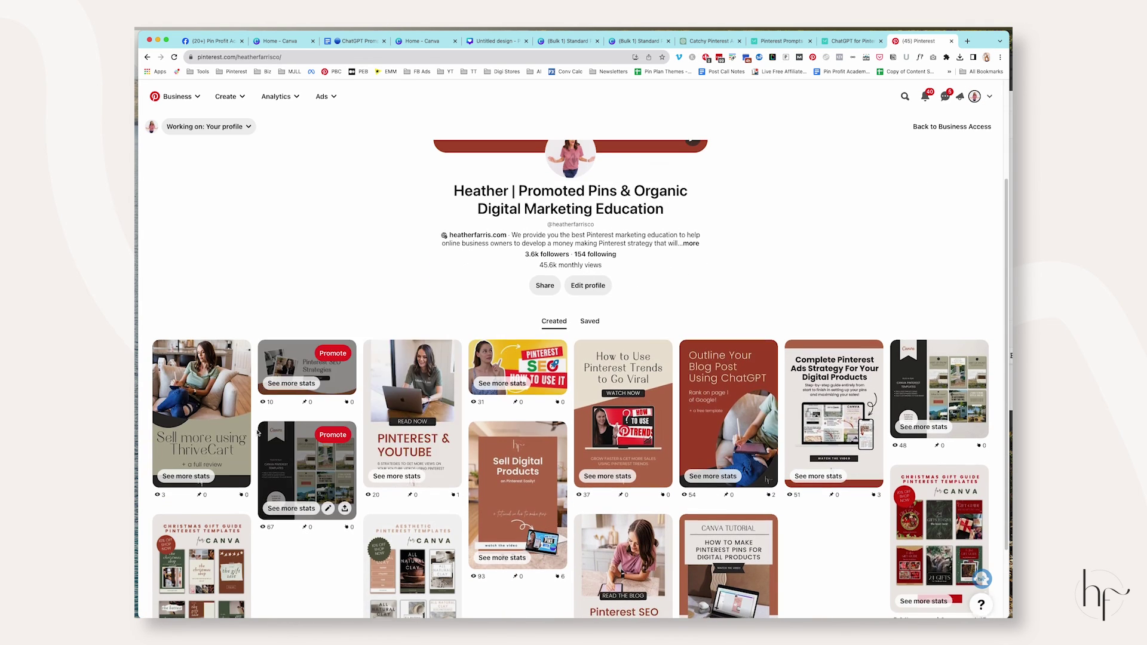
scroll(256, 432, "down", 2)
scroll(644, 397, "down", 5)
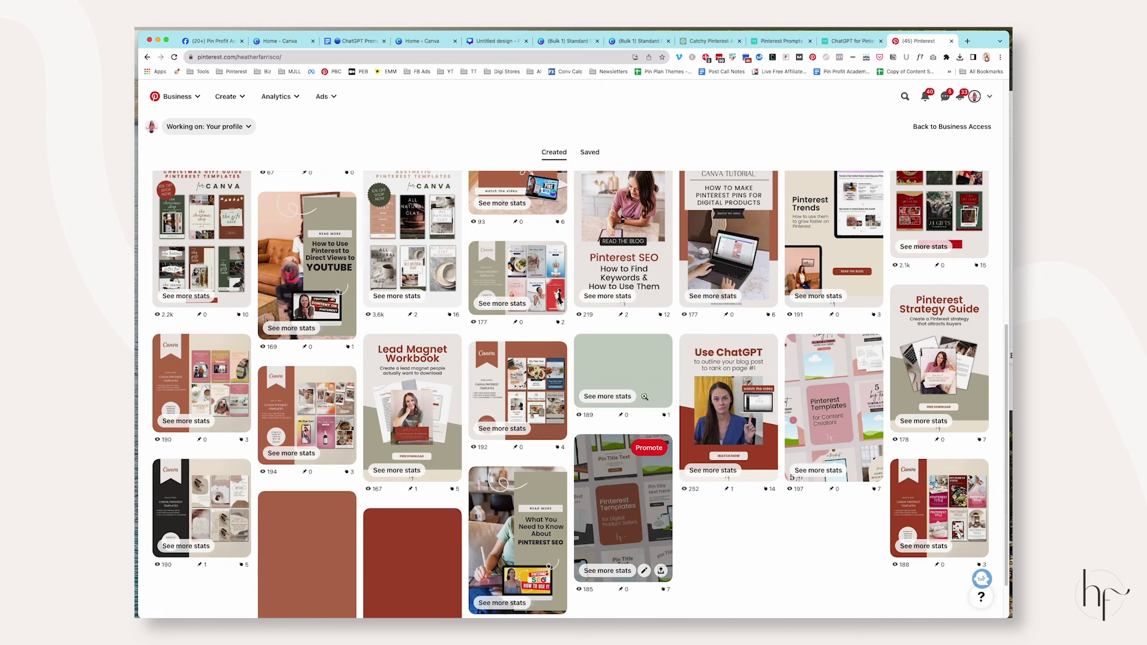
scroll(864, 245, "up", 10)
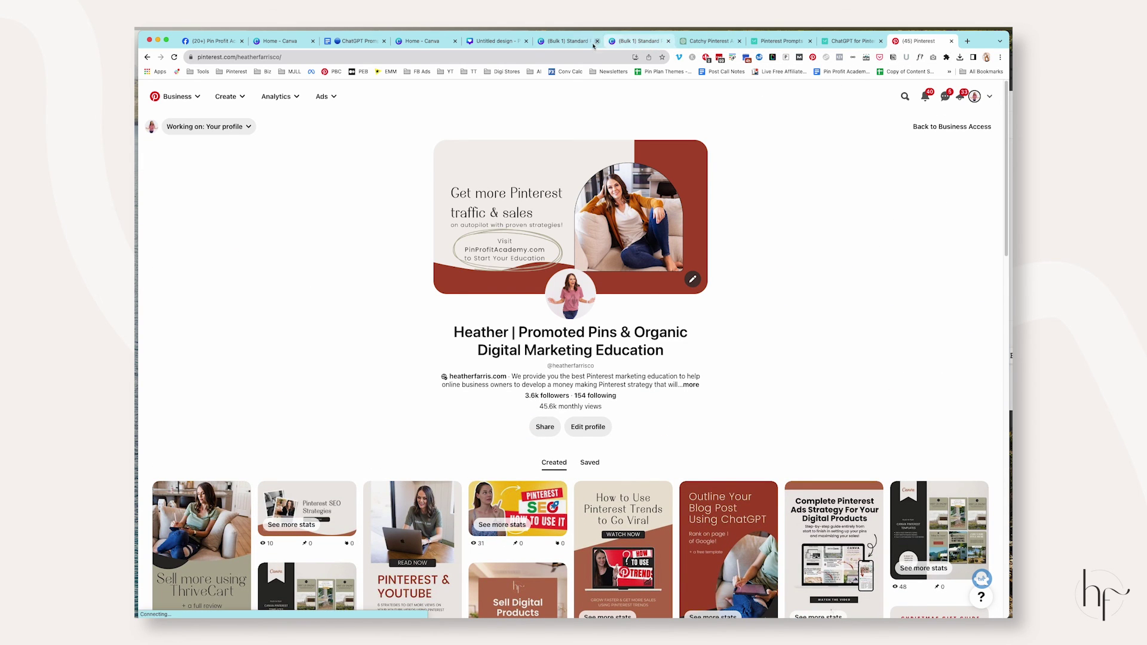
Return to the untitled Canva pin design and display its pages as a grid.
left_click(514, 42)
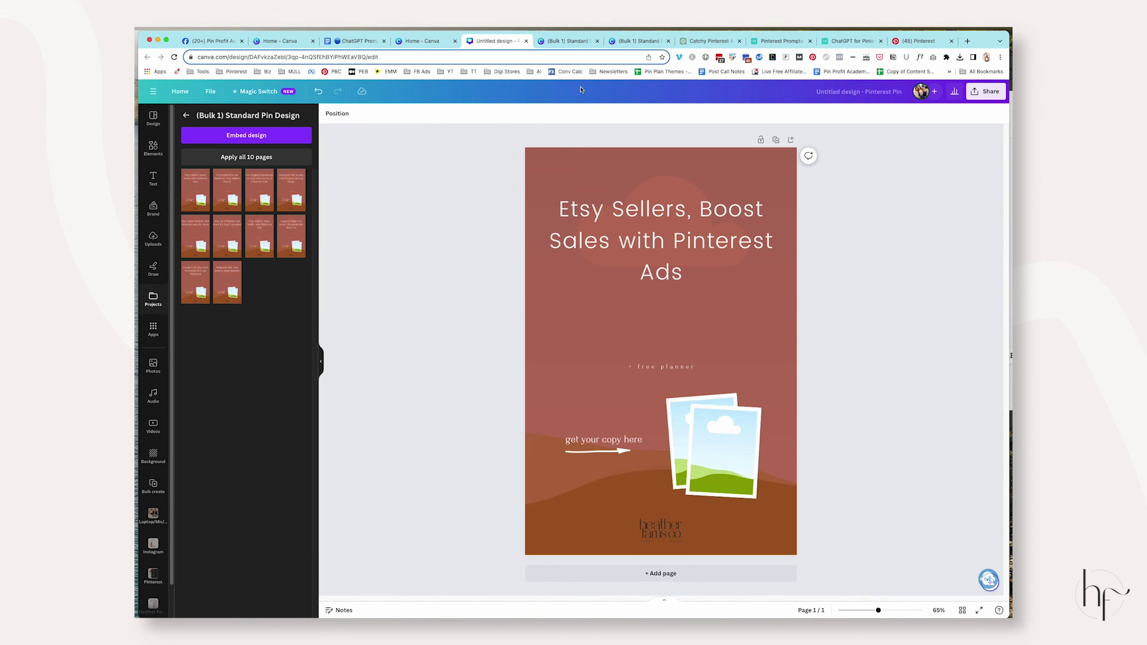
left_click(965, 610)
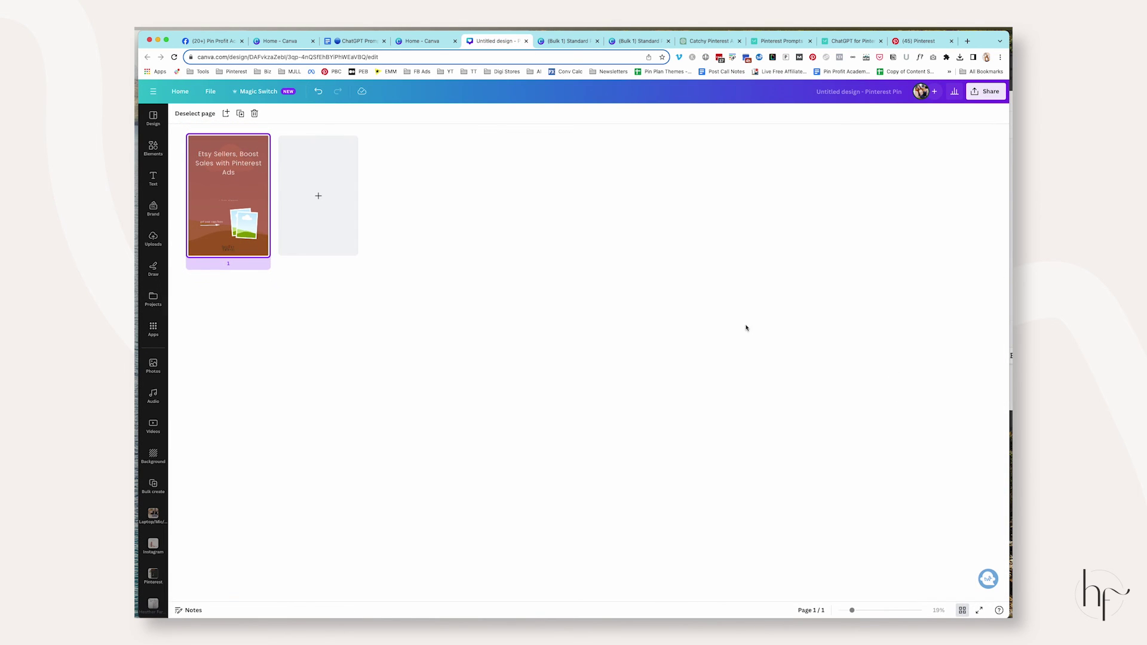